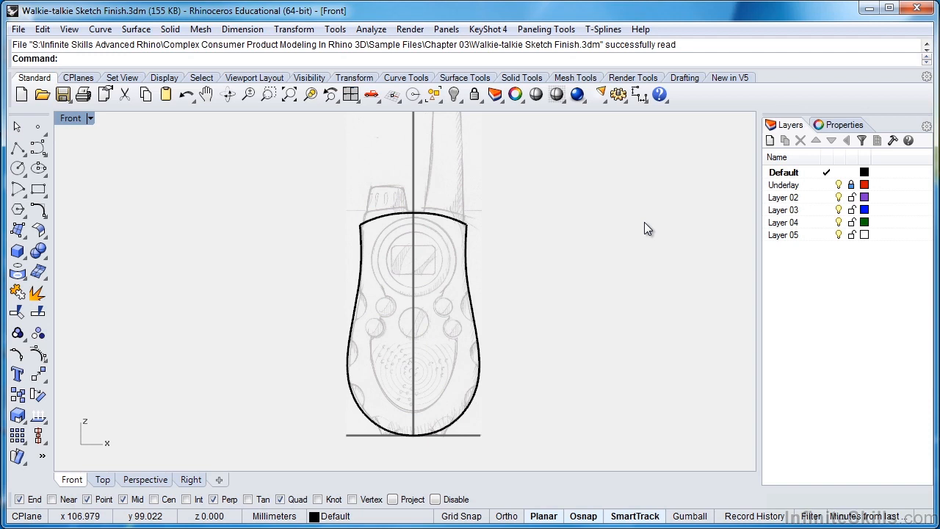
click(468, 271)
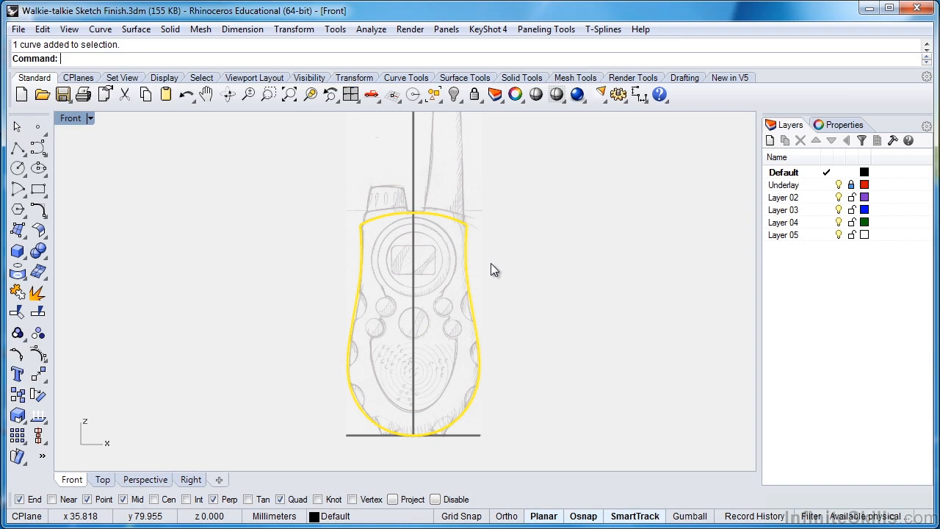
key(Escape)
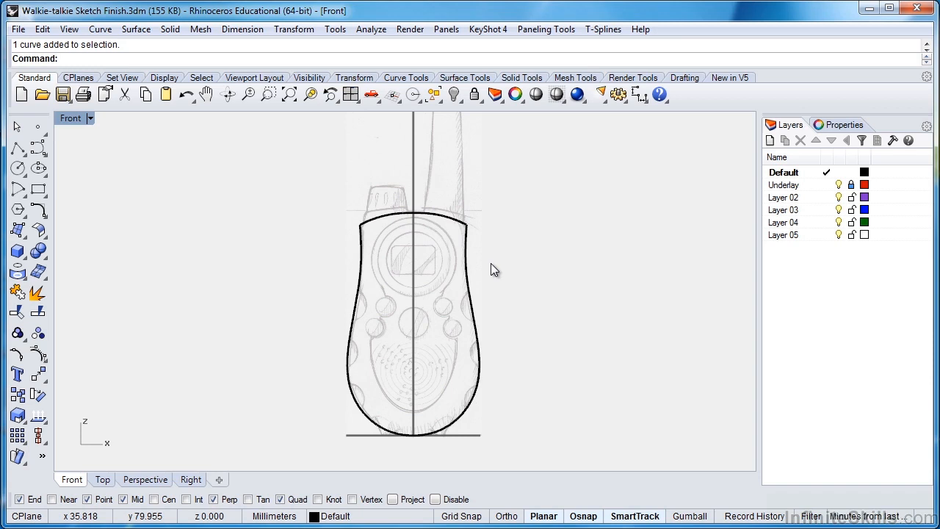
scroll(381, 402, up, 1)
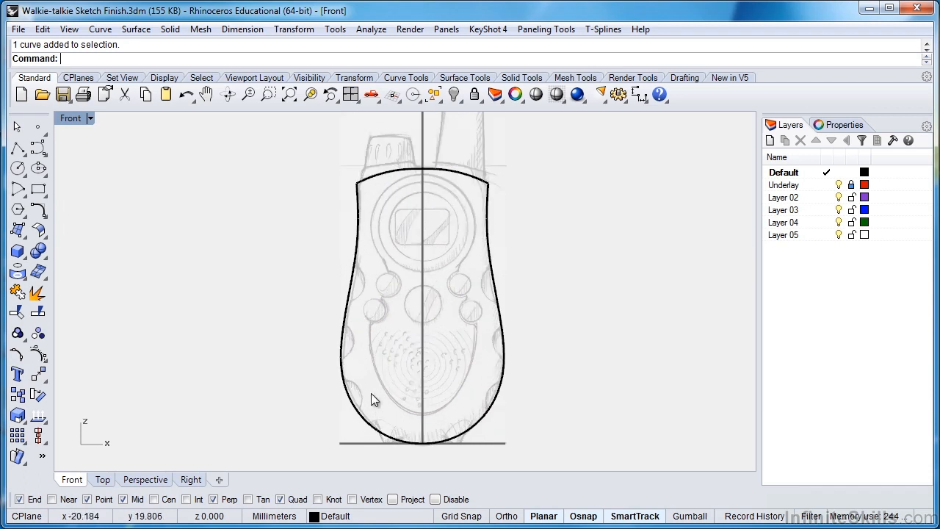
Draw a horizontal both-sides line just above the body outline, centred on the vertical centreline and reaching about 31 mm each way, using Near snap
click(25, 156)
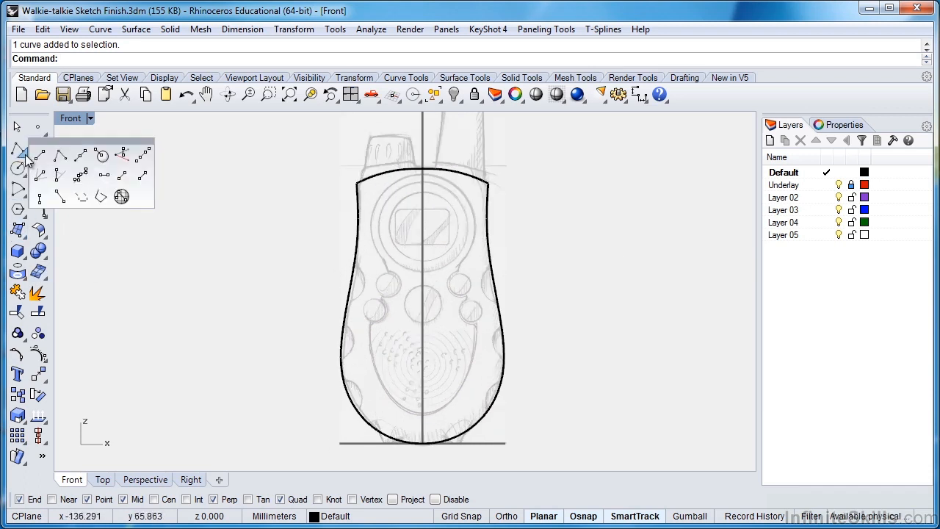
click(80, 156)
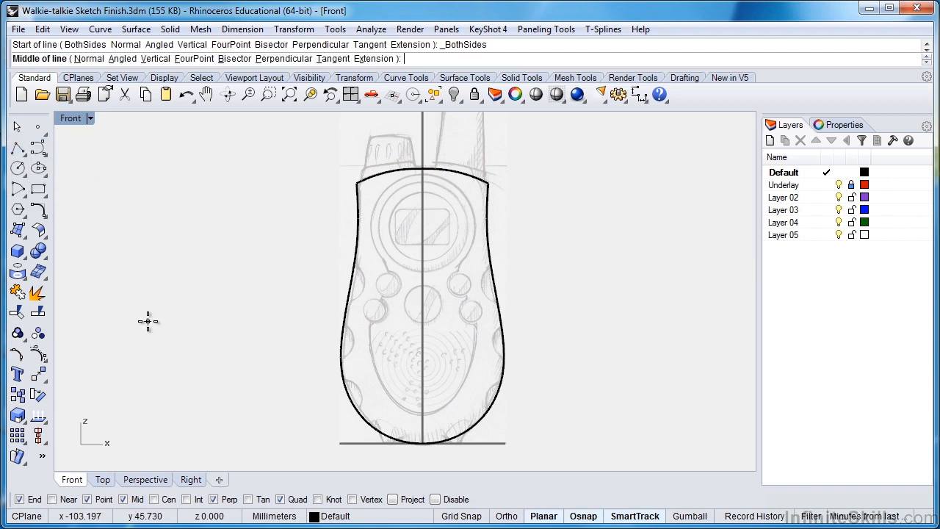
click(52, 500)
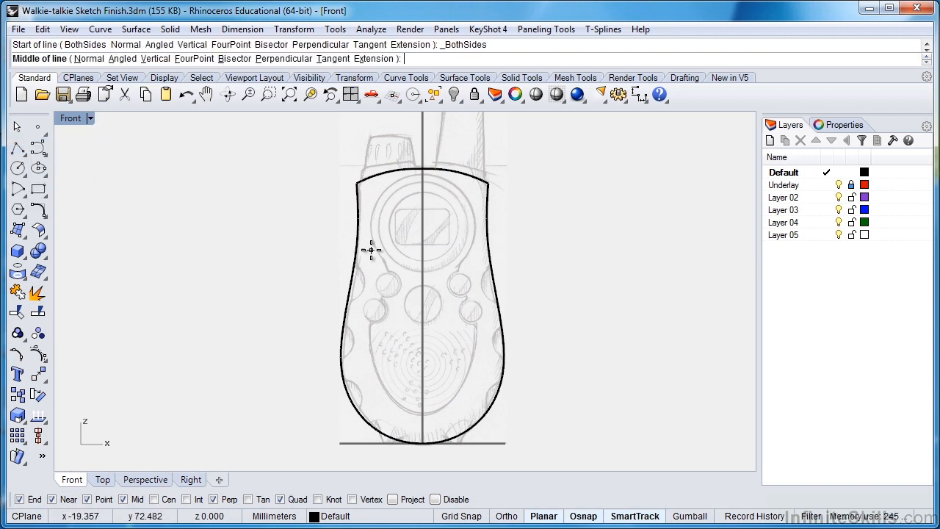
scroll(294, 222, up, 2)
scroll(304, 222, up, 1)
right_drag(304, 222, 225, 390)
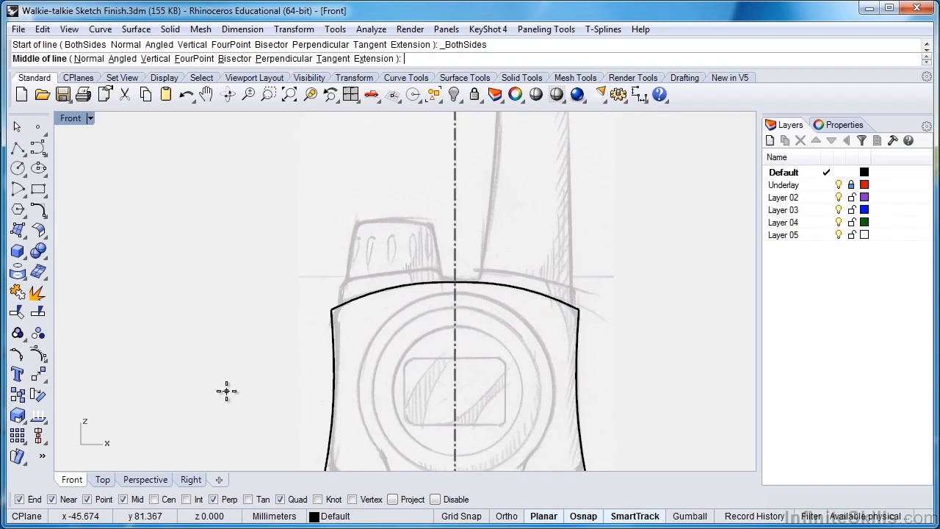
scroll(468, 295, up, 2)
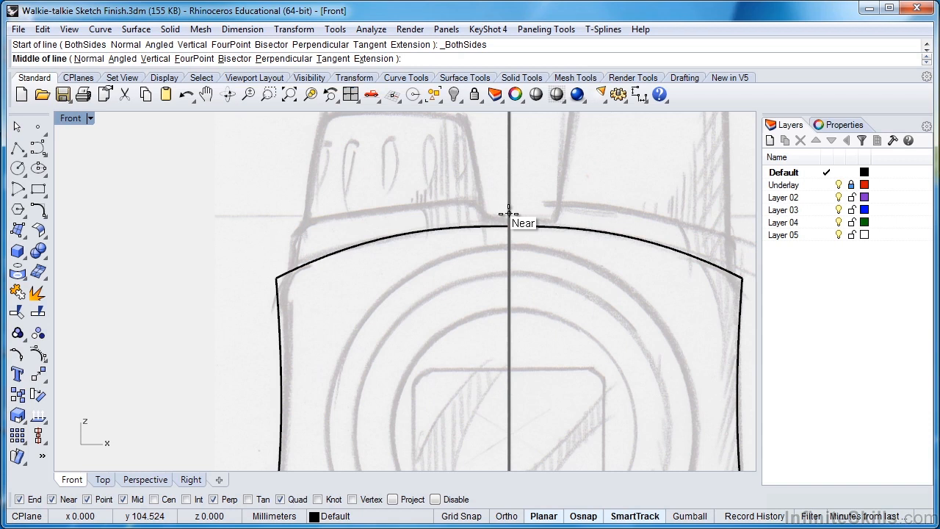
click(509, 213)
key(F8)
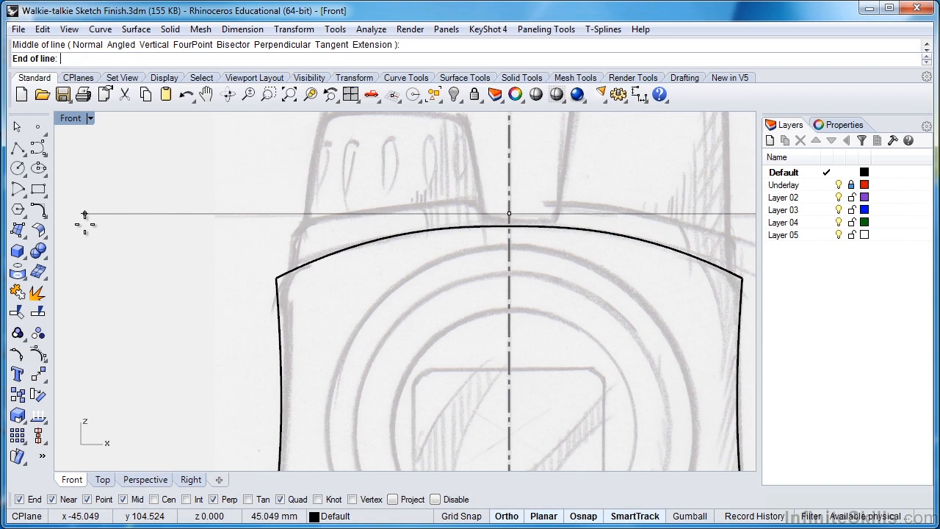
key(F8)
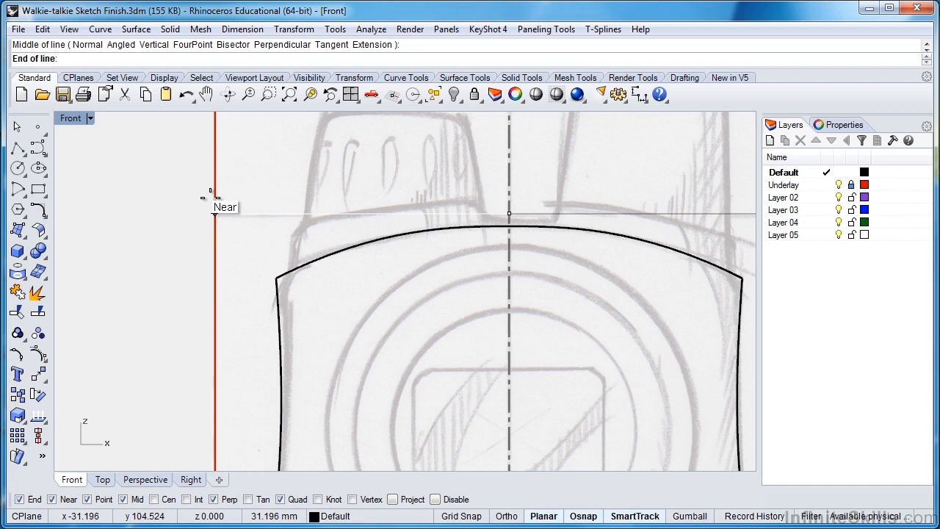
click(213, 195)
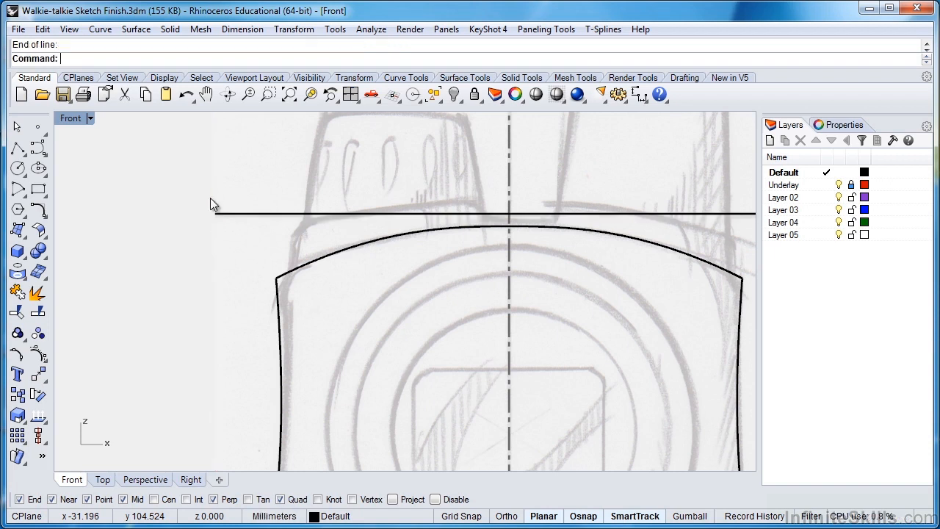
Trace the horizontal line with a degree-3 control point curve through its endpoints and midpoint, with Near snap off, and delete the original line
scroll(296, 210, down, 4)
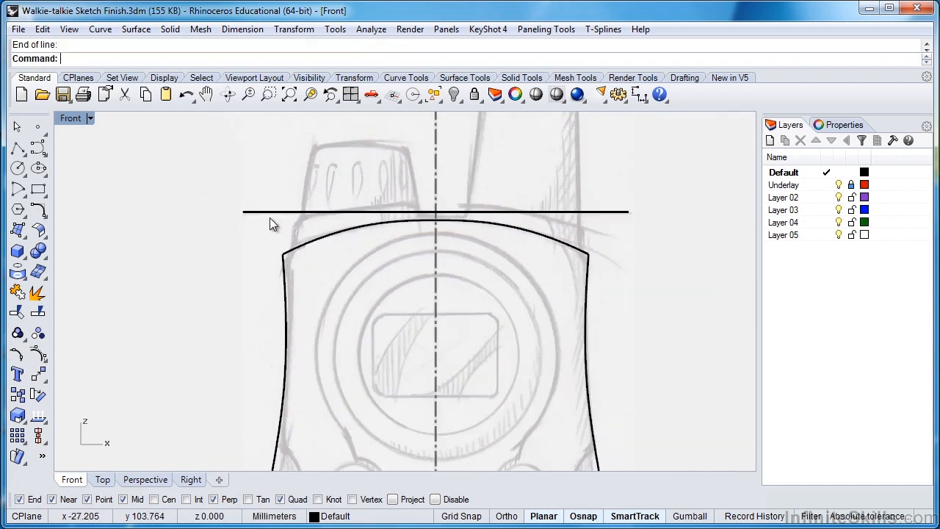
click(264, 215)
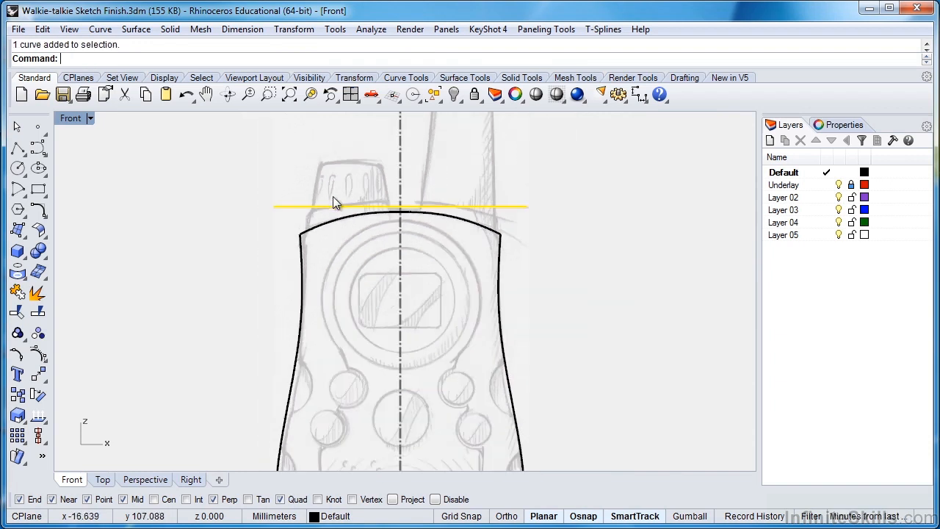
scroll(360, 188, down, 4)
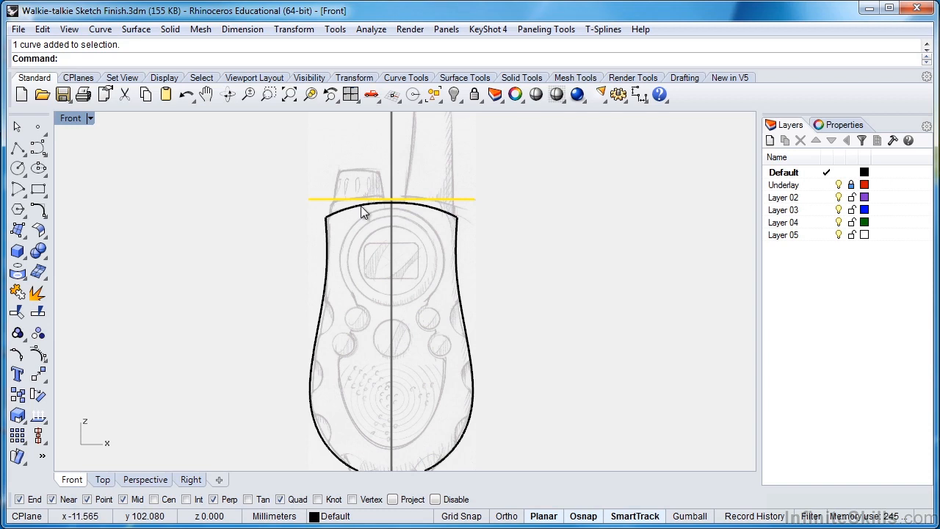
scroll(361, 206, up, 5)
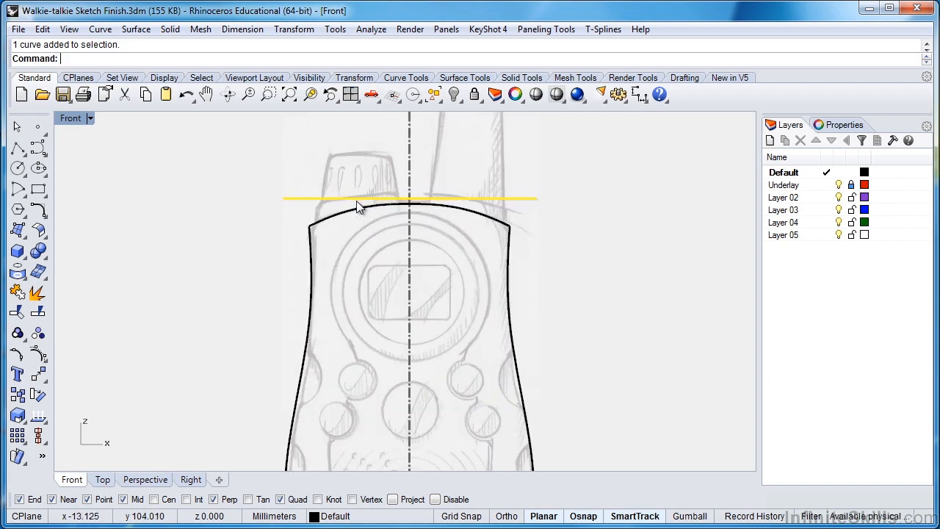
scroll(361, 206, up, 2)
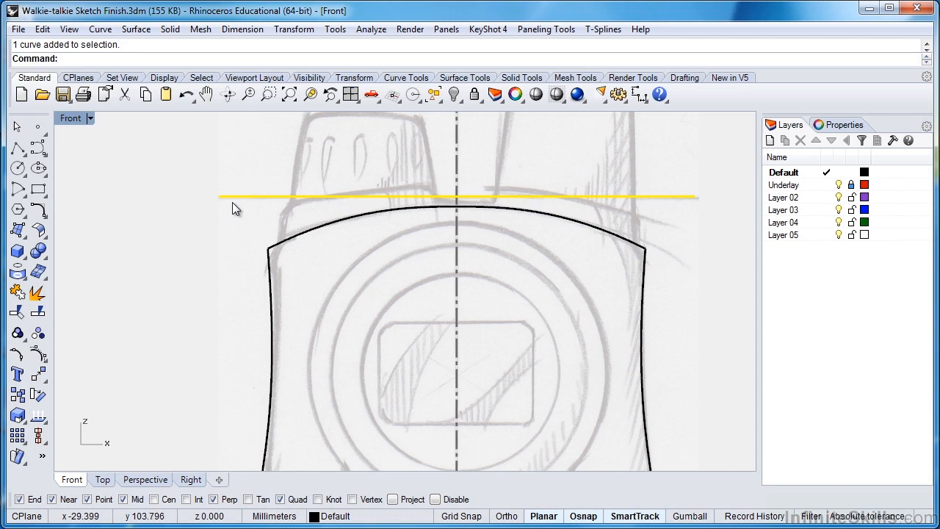
click(38, 149)
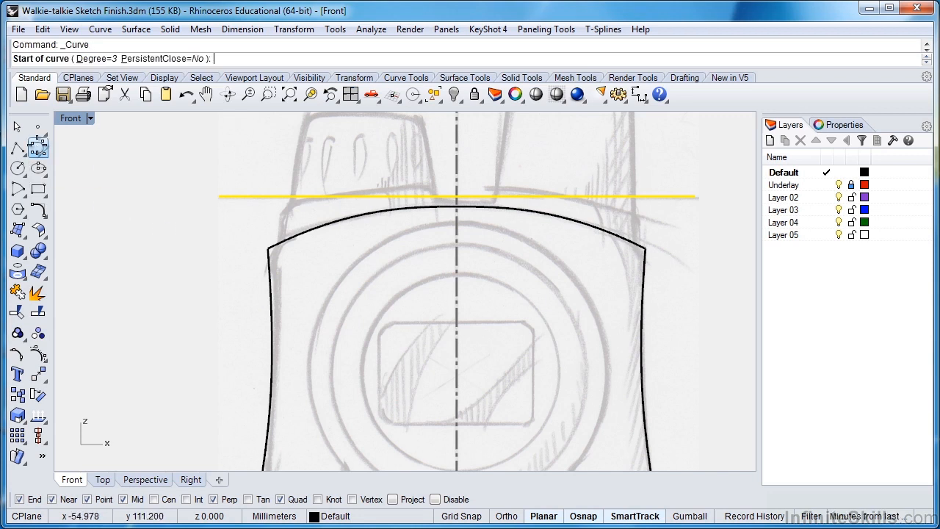
click(53, 499)
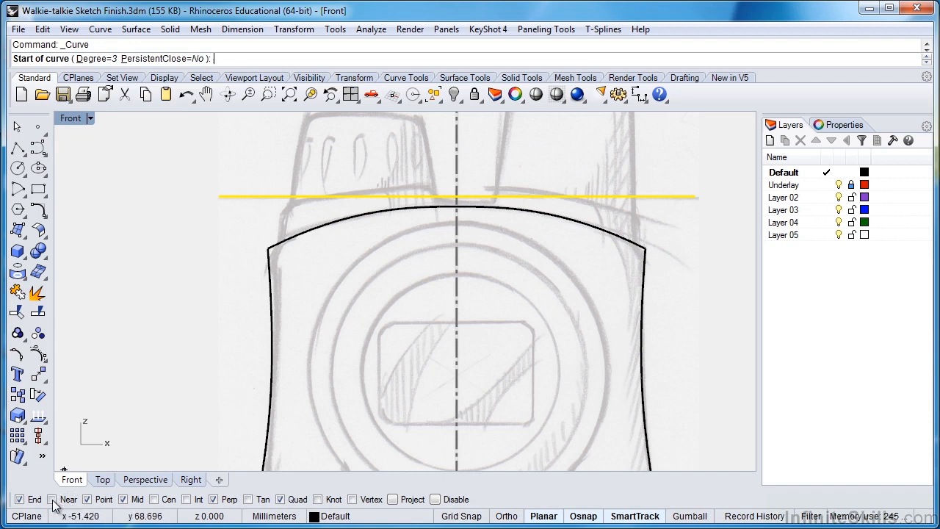
click(211, 192)
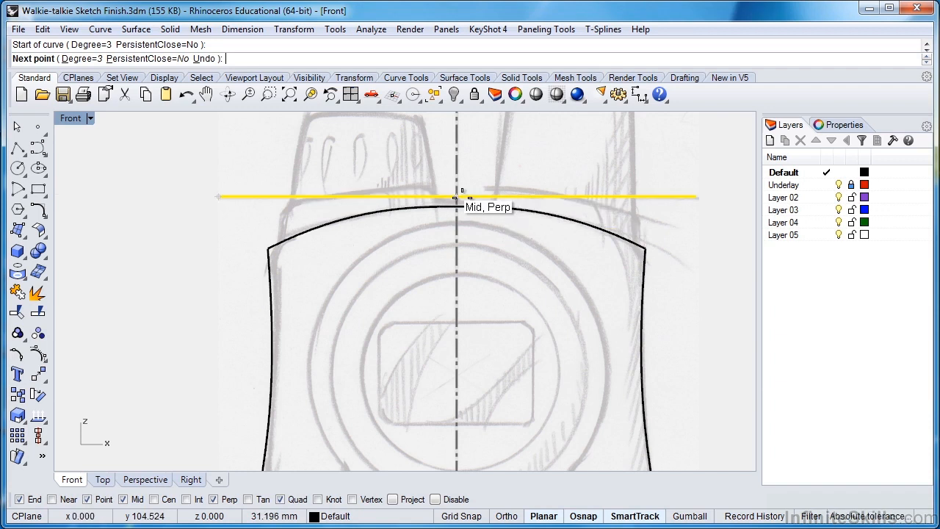
click(462, 190)
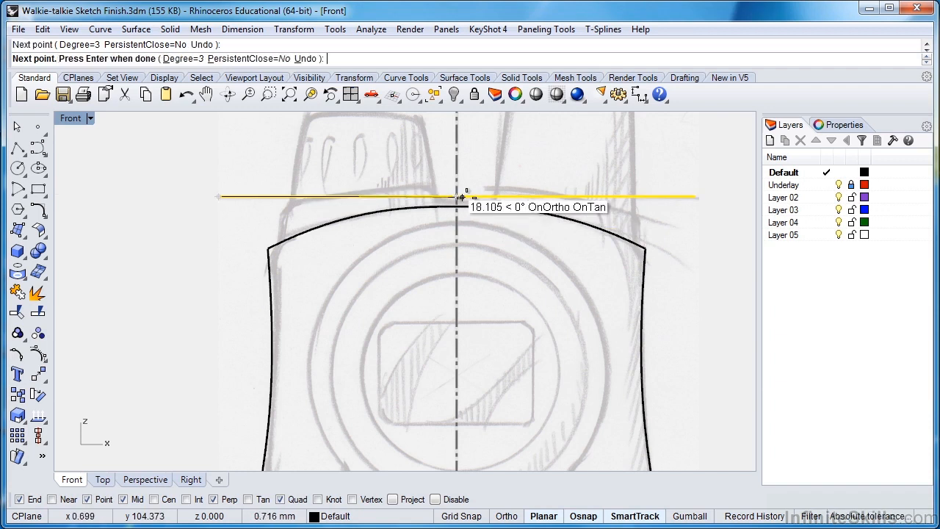
click(694, 193)
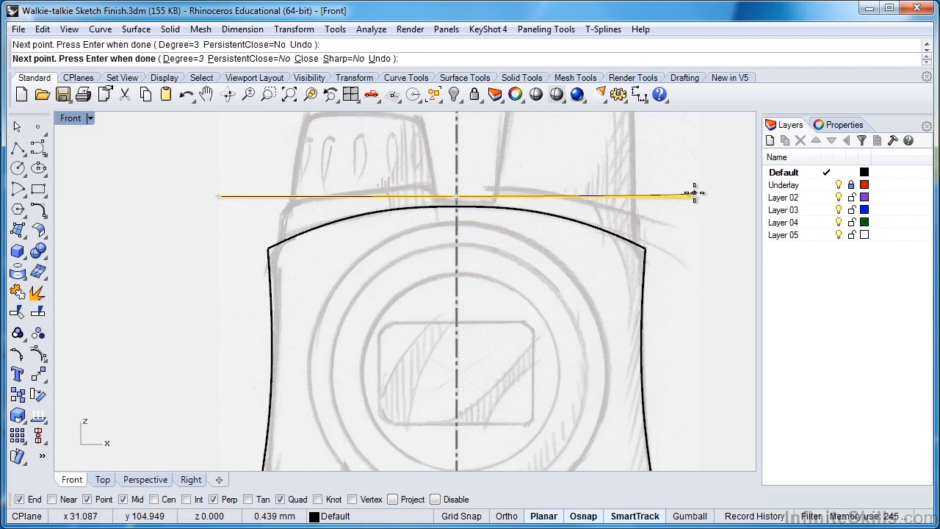
key(Return)
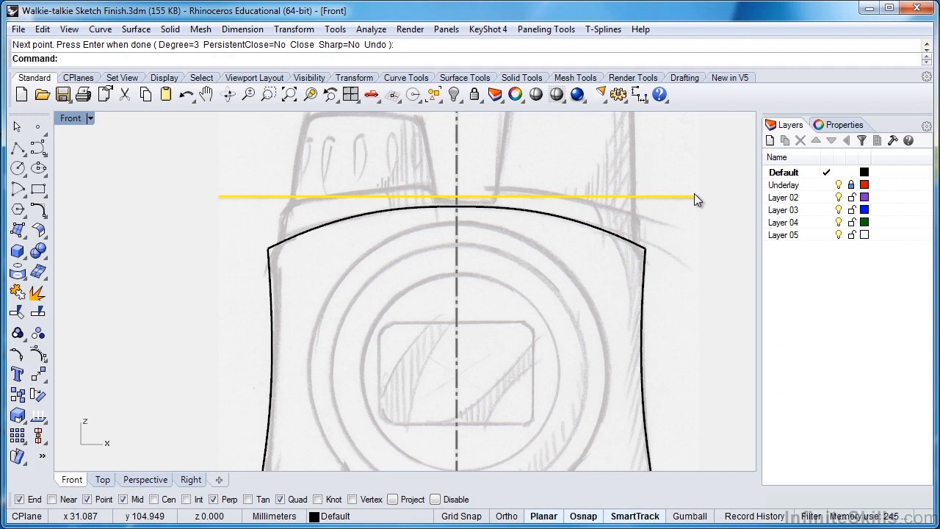
key(Delete)
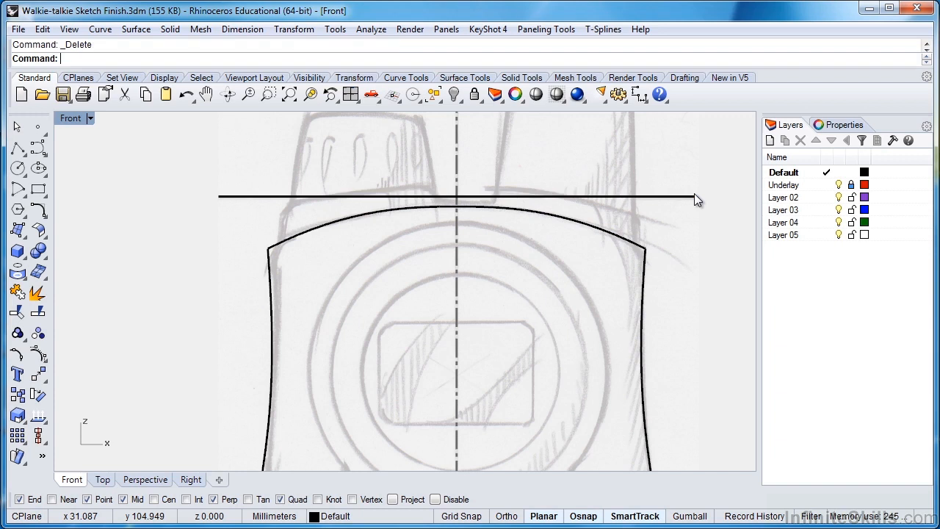
Show the control points of the horizontal curve above the body and examine its end and middle points one by one
click(645, 201)
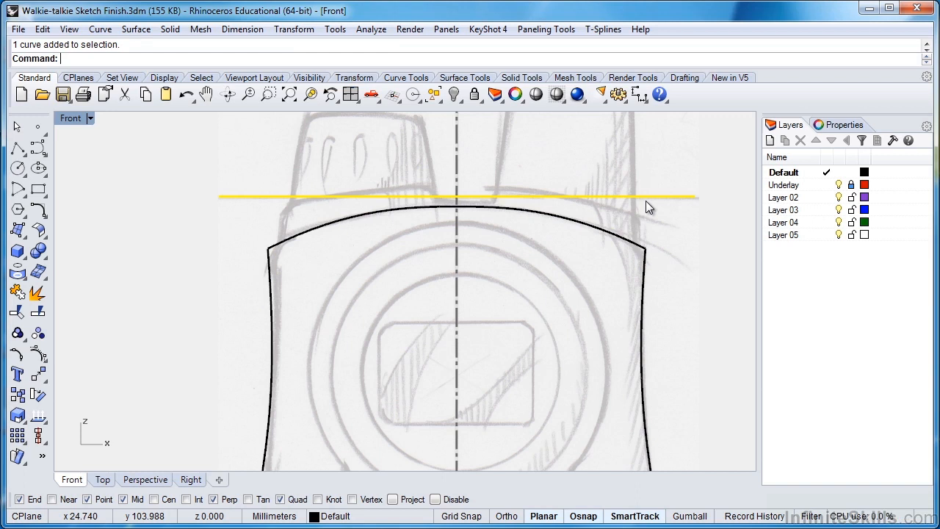
key(F10)
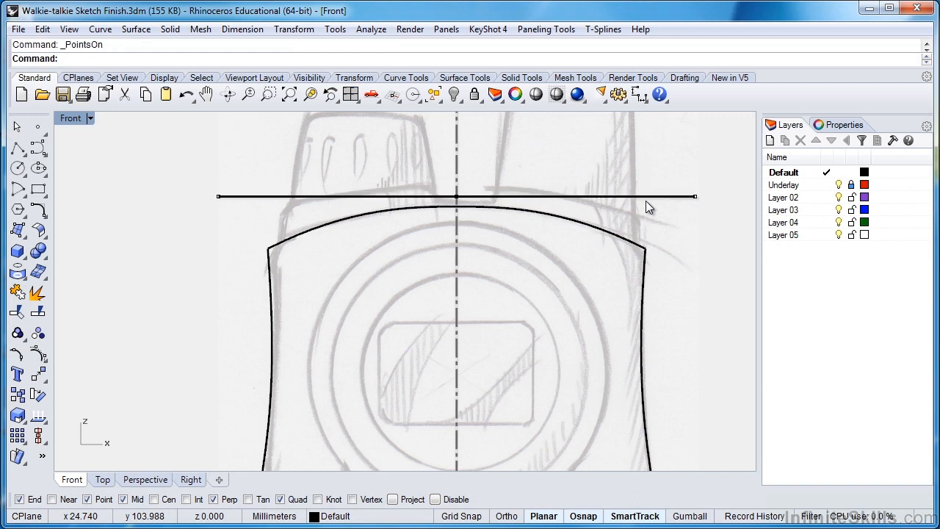
drag(671, 159, 704, 204)
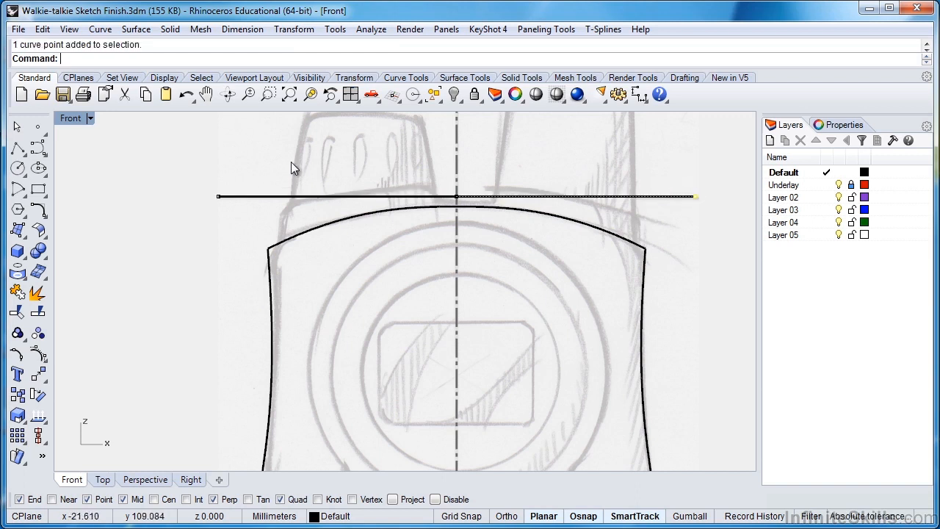
drag(249, 143, 477, 199)
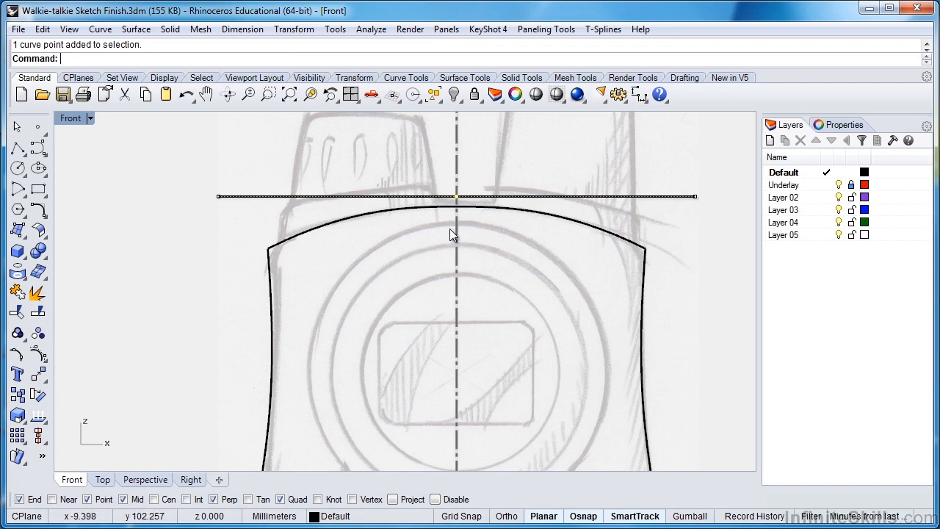
drag(146, 159, 234, 248)
click(193, 246)
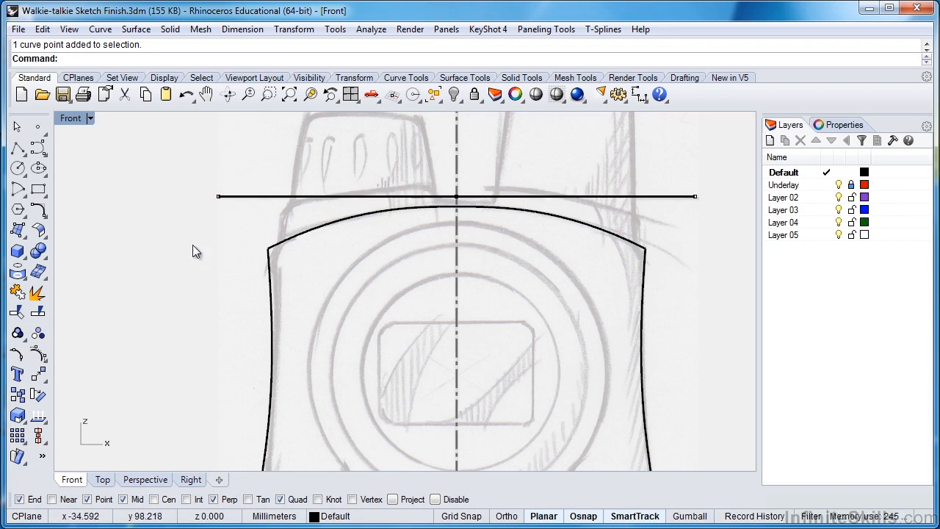
Copy the horizontal curve straight down about 106.6 mm, placing the duplicate just below the body's baseline
scroll(455, 168, down, 5)
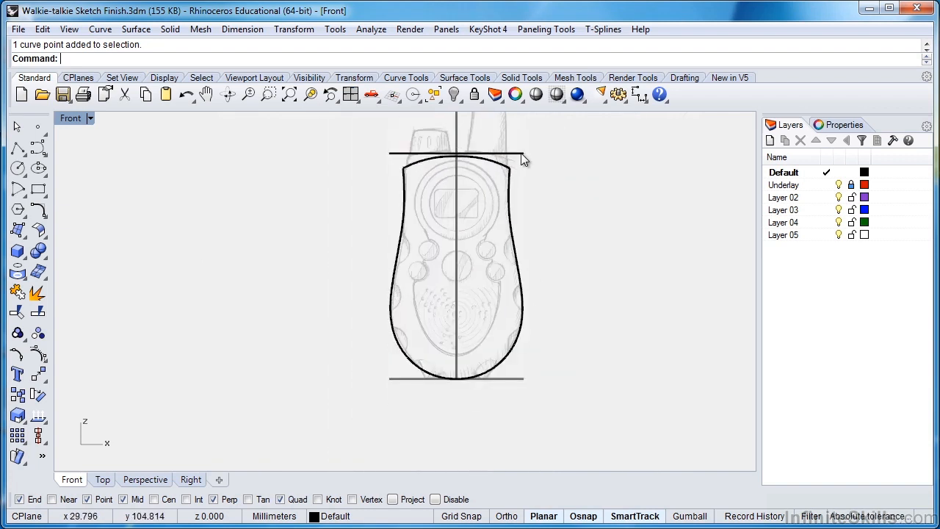
drag(522, 153, 555, 389)
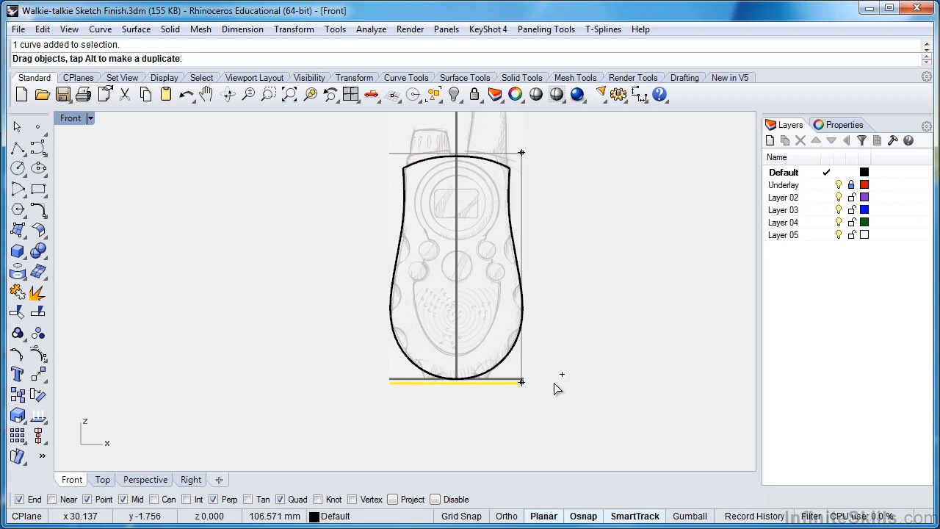
drag(554, 382, 555, 383)
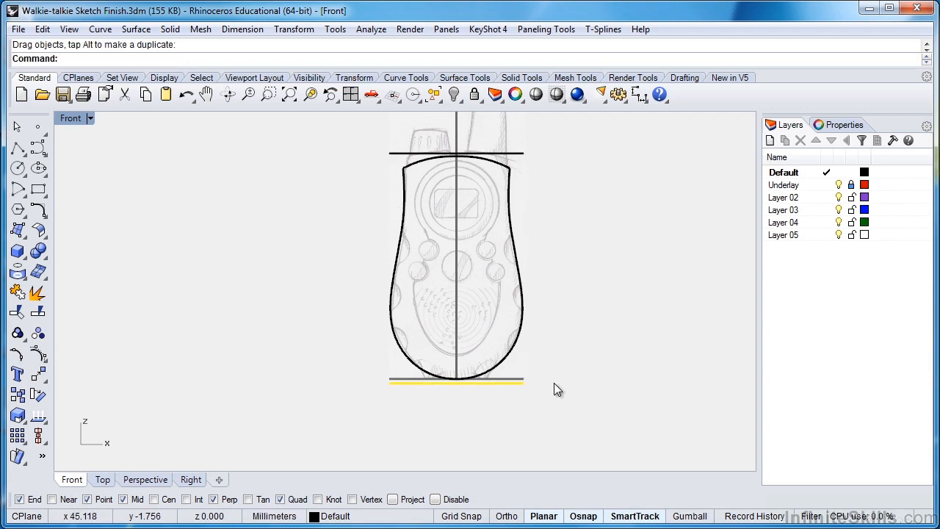
click(554, 383)
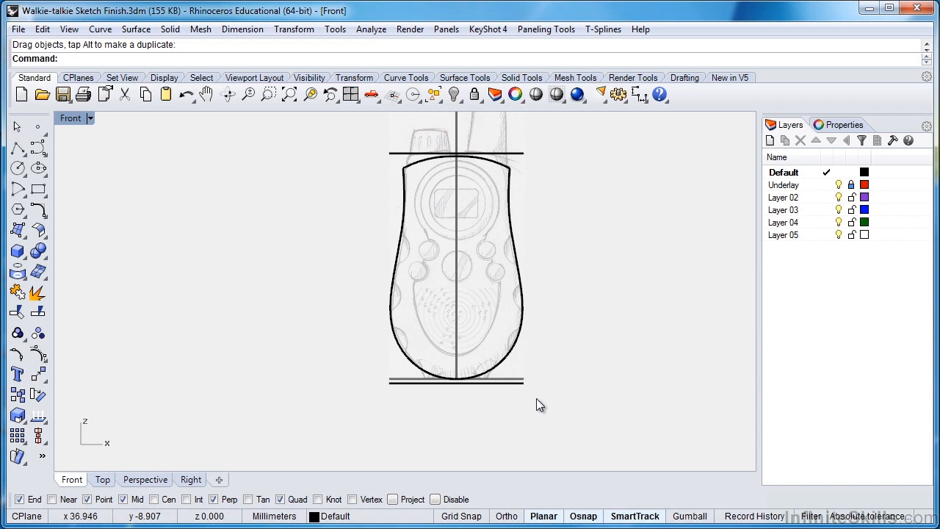
click(518, 385)
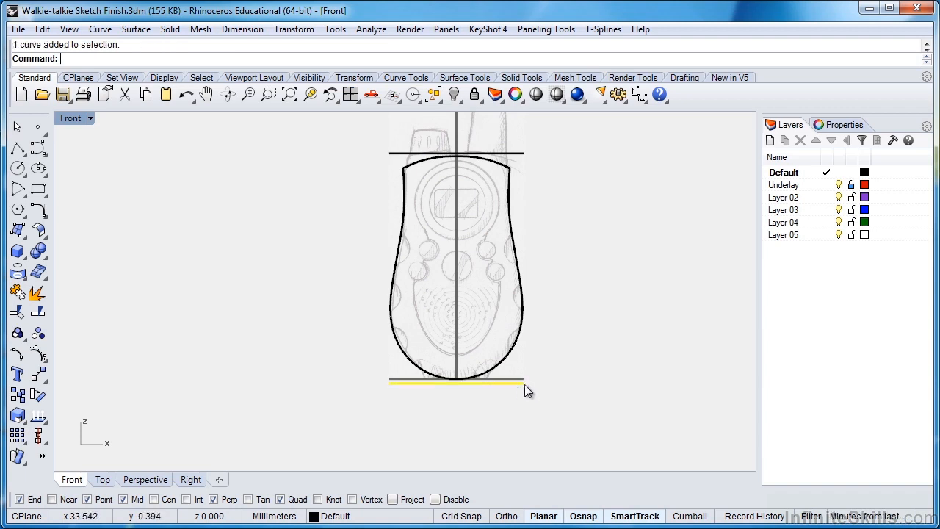
click(512, 155)
key(Escape)
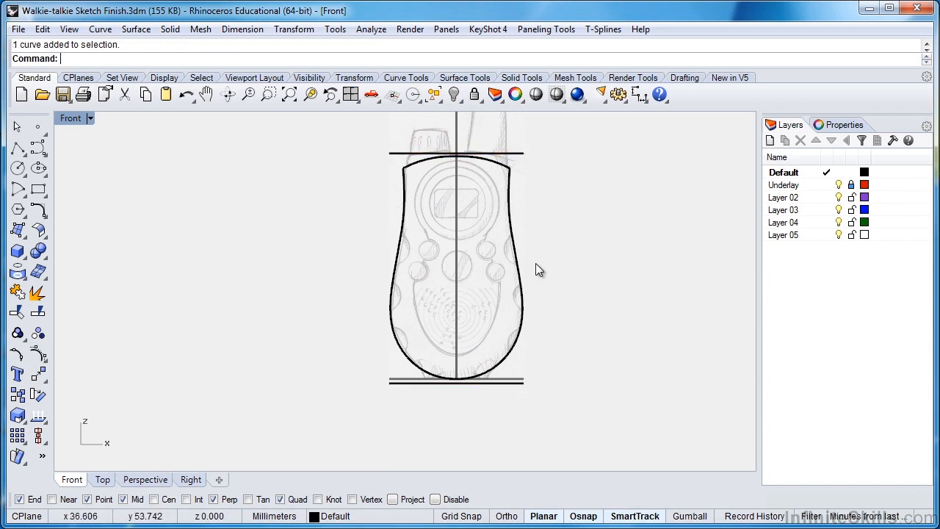
click(520, 384)
key(Escape)
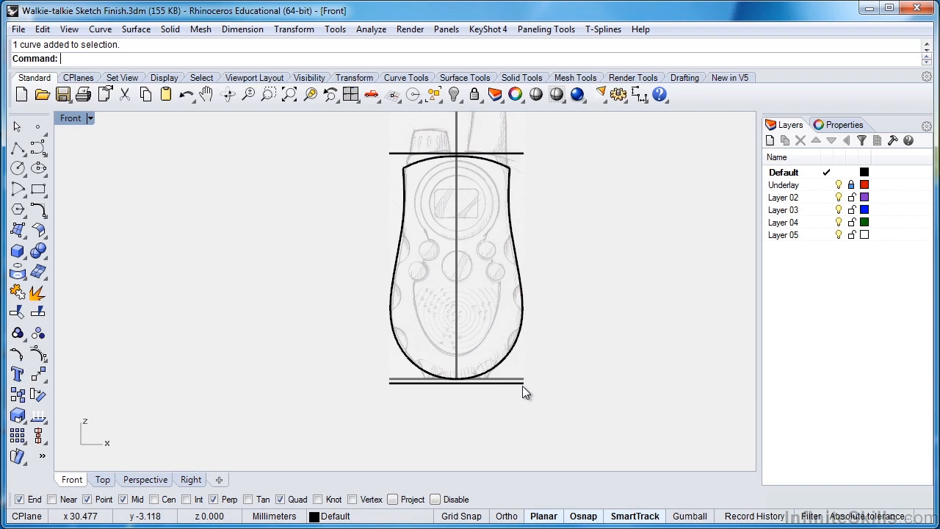
Copy the horizontal curve below the baseline straight up about 34.9 mm to the body's widest point, snapping to the outline's quadrant
click(522, 383)
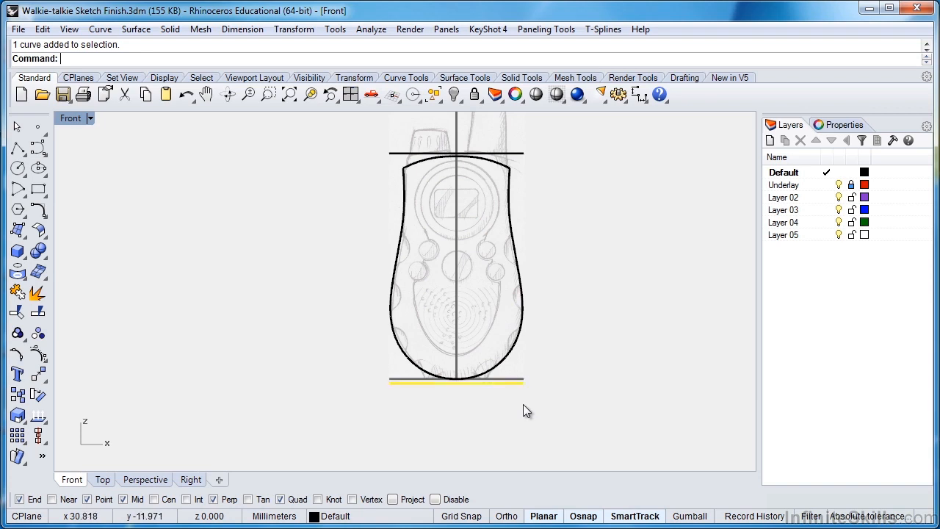
click(45, 381)
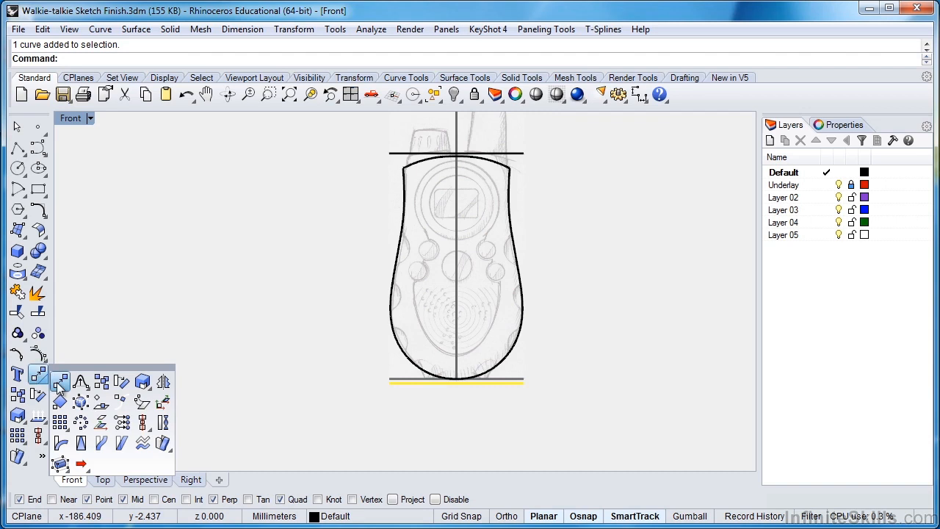
click(101, 381)
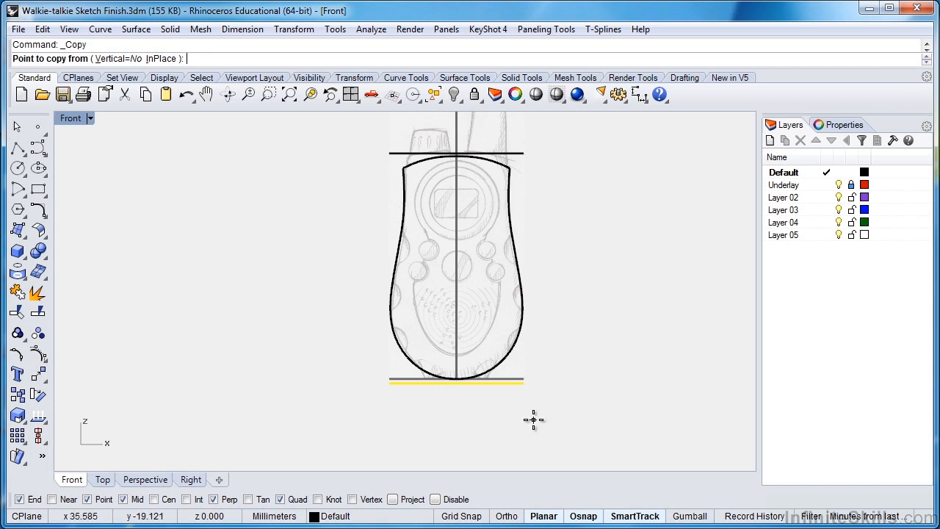
click(524, 382)
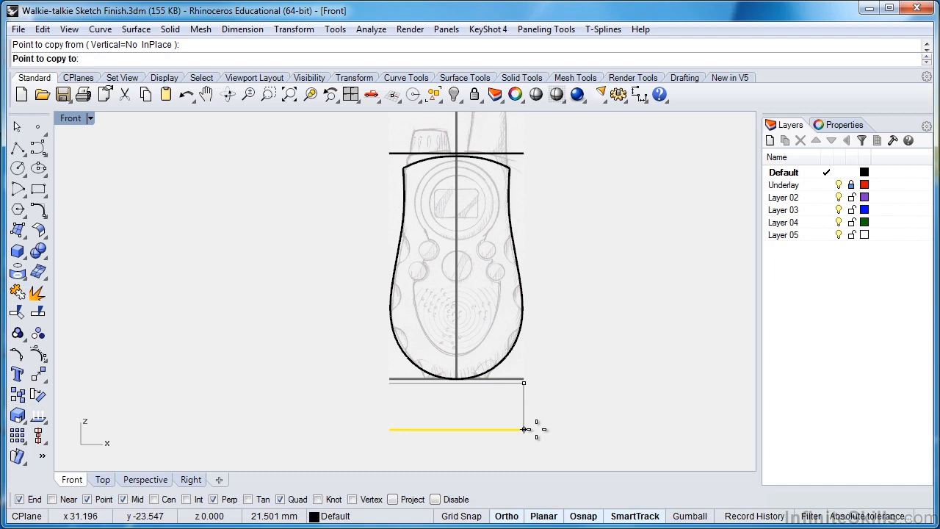
key(F8)
click(523, 382)
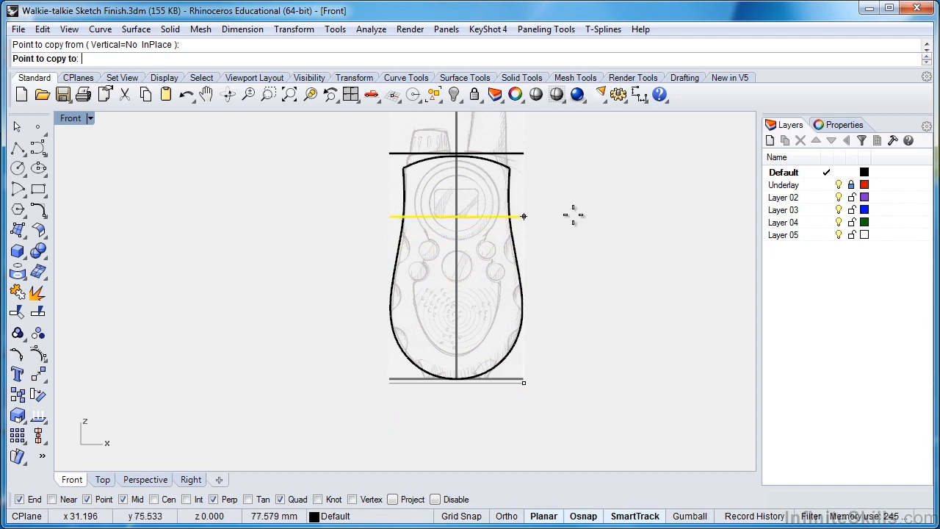
scroll(554, 349, up, 1)
scroll(554, 349, up, 2)
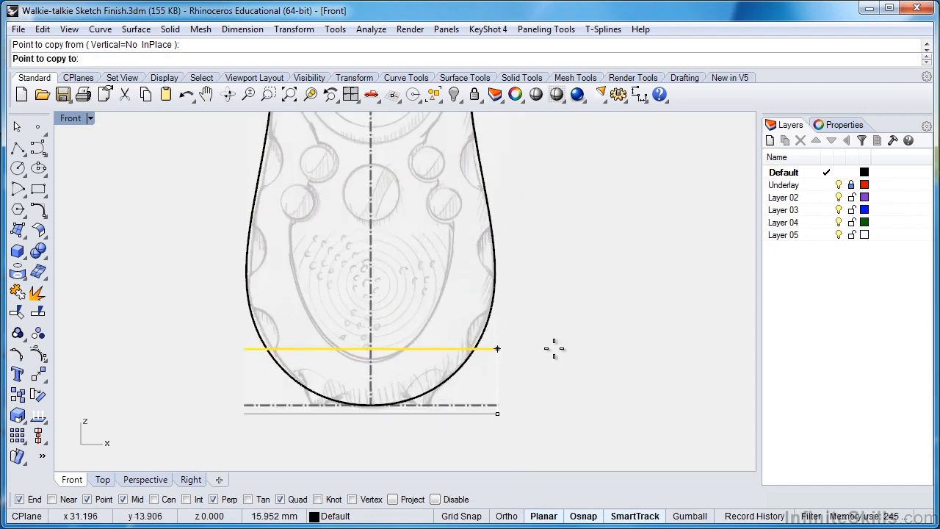
scroll(554, 348, up, 1)
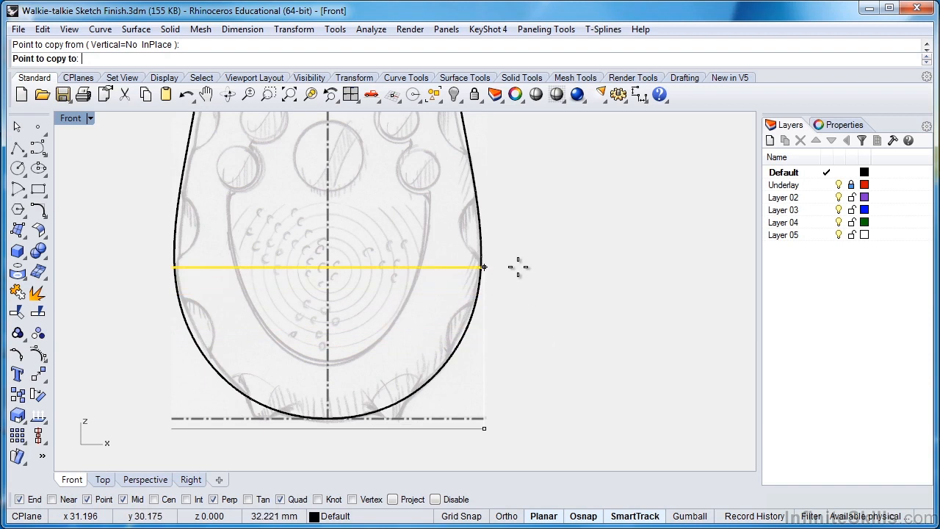
click(483, 254)
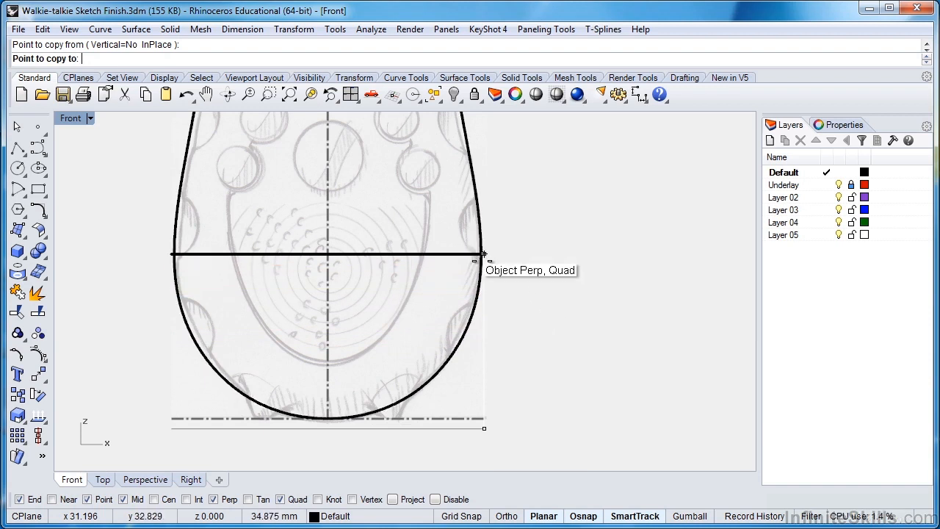
click(482, 253)
Place a second copy about 78.3 mm above the lowest curve, across the body's narrow waist, and finish copying
scroll(482, 254, down, 2)
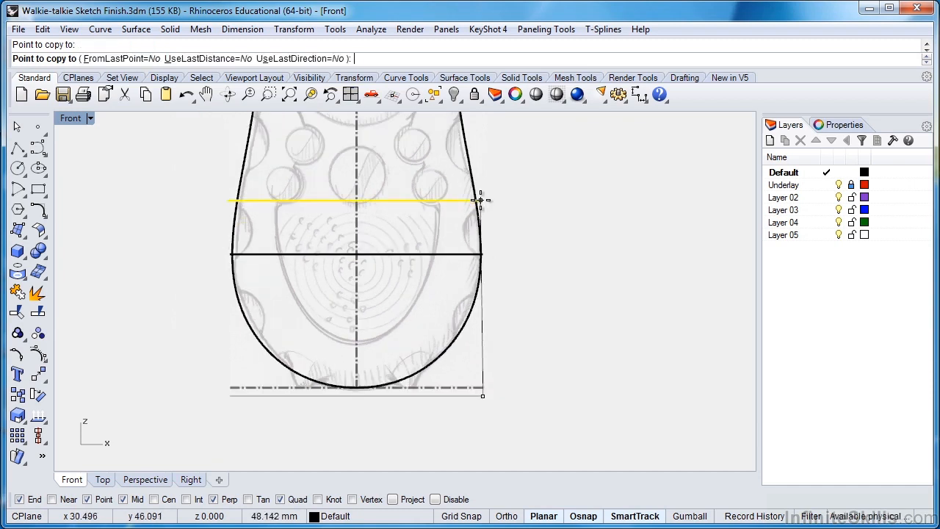
scroll(492, 256, down, 2)
right_drag(497, 252, 530, 365)
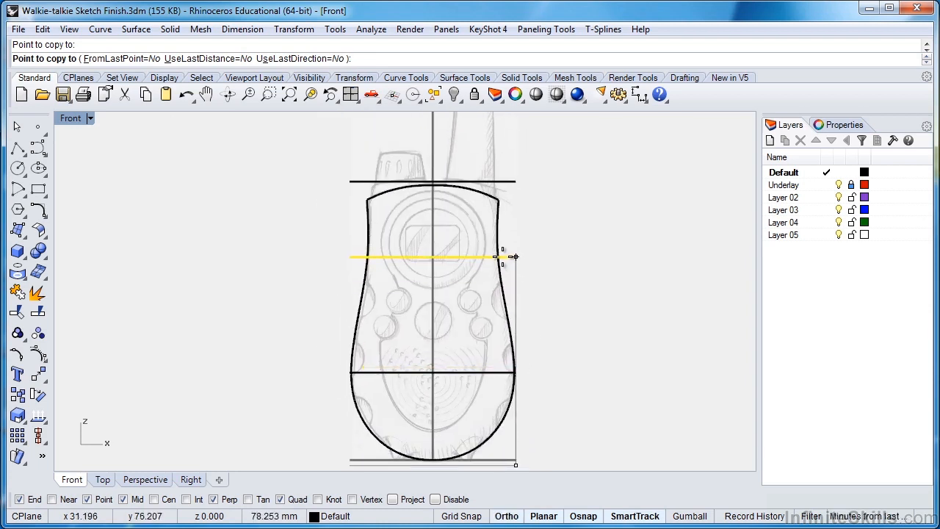
click(513, 256)
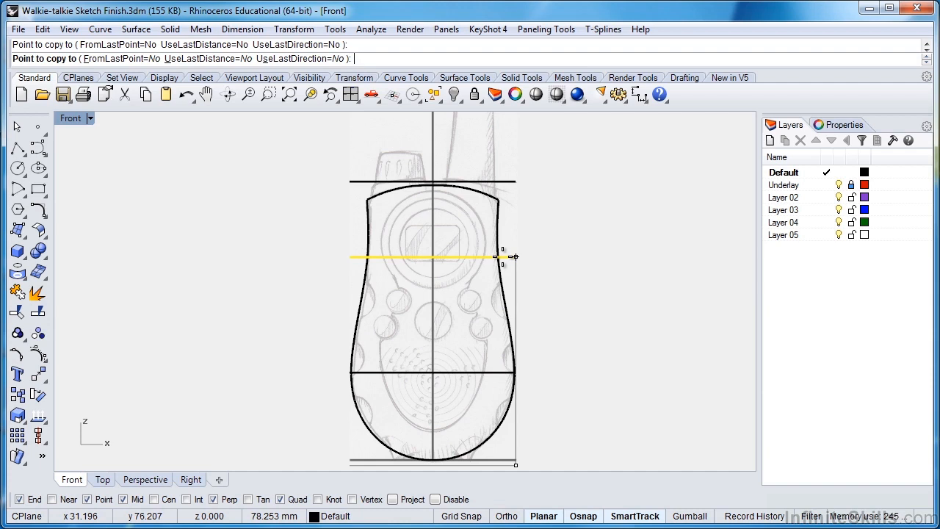
click(513, 256)
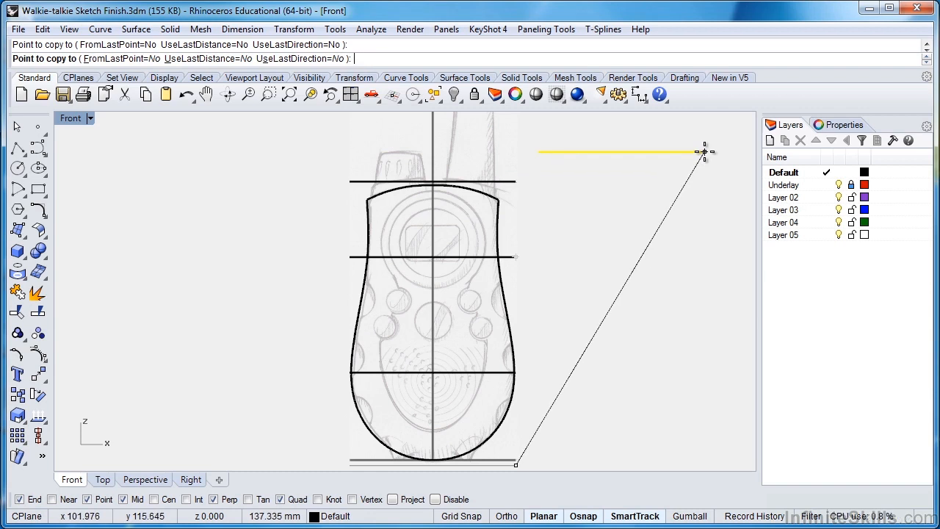
key(Return)
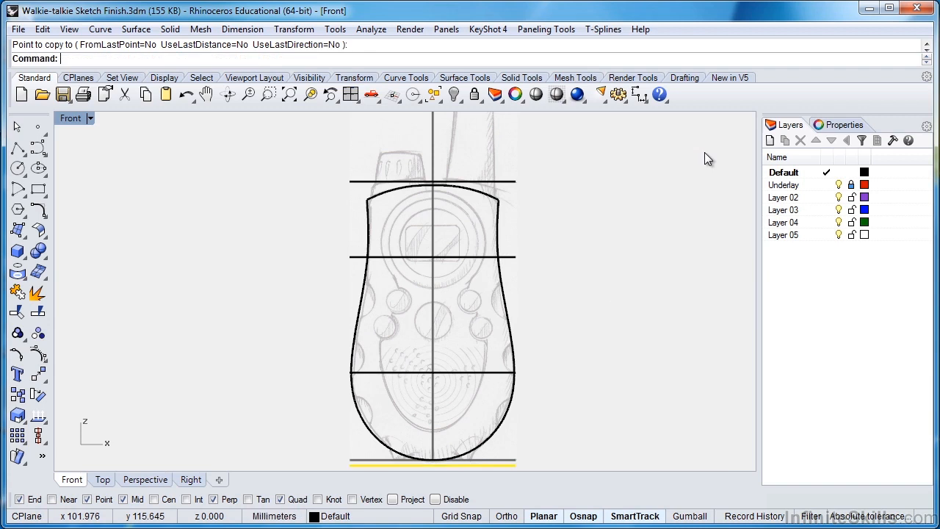
click(582, 339)
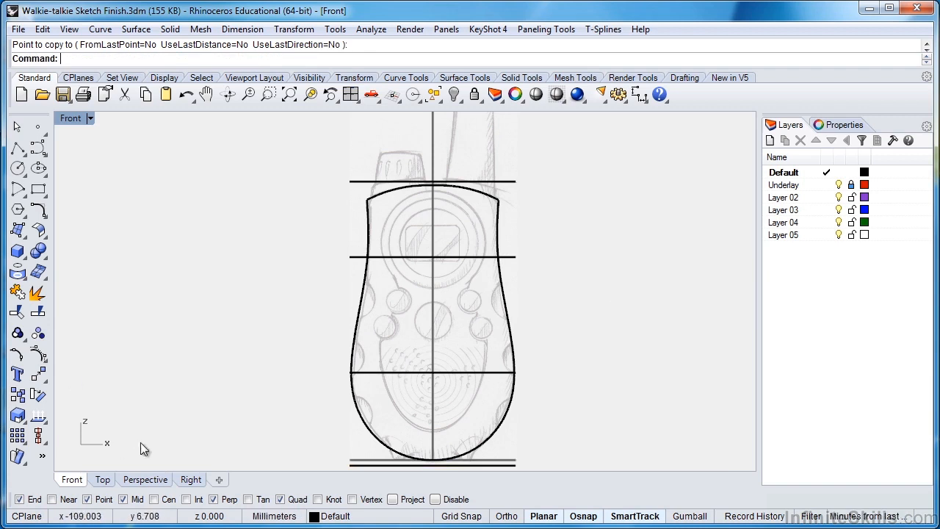
Examine the four horizontal curves in the Perspective view, selecting them one after another from the lowest to the uppermost
click(145, 480)
mouse_move(377, 394)
right_down()
mouse_move(339, 407)
mouse_move(359, 382)
mouse_move(370, 408)
right_up()
scroll(371, 410, up, 5)
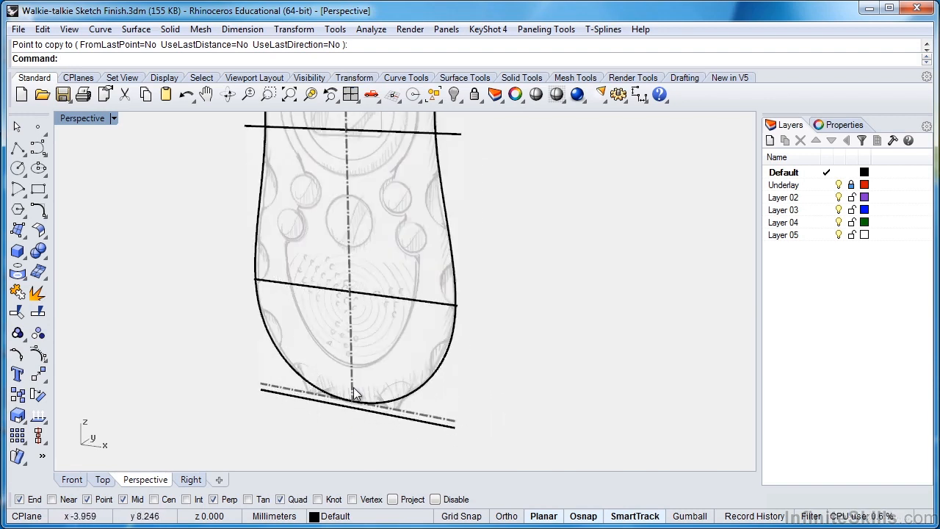
scroll(354, 384, up, 5)
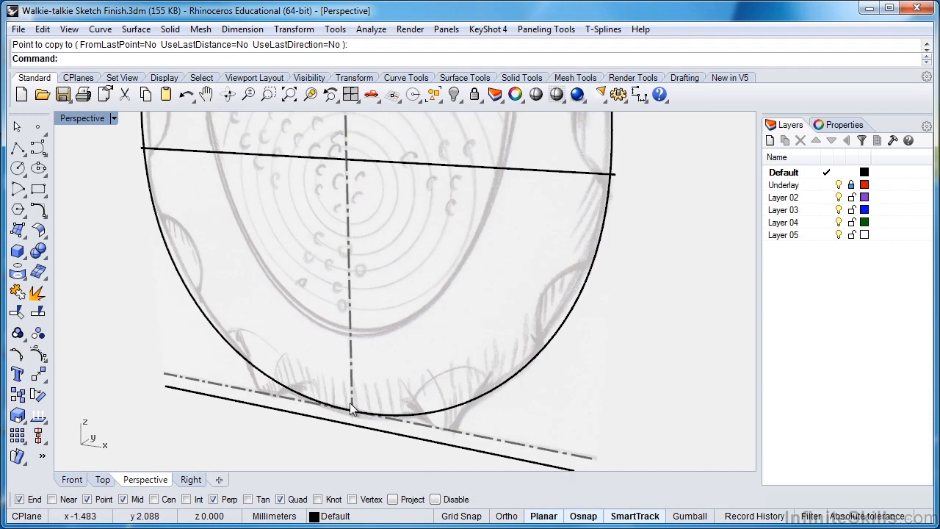
scroll(452, 413, down, 5)
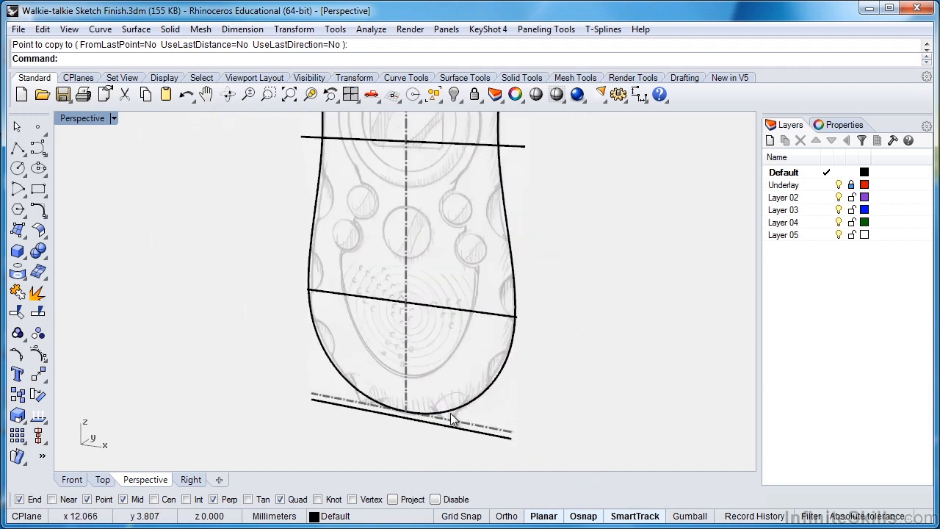
key(Escape)
click(451, 426)
shift+click(437, 308)
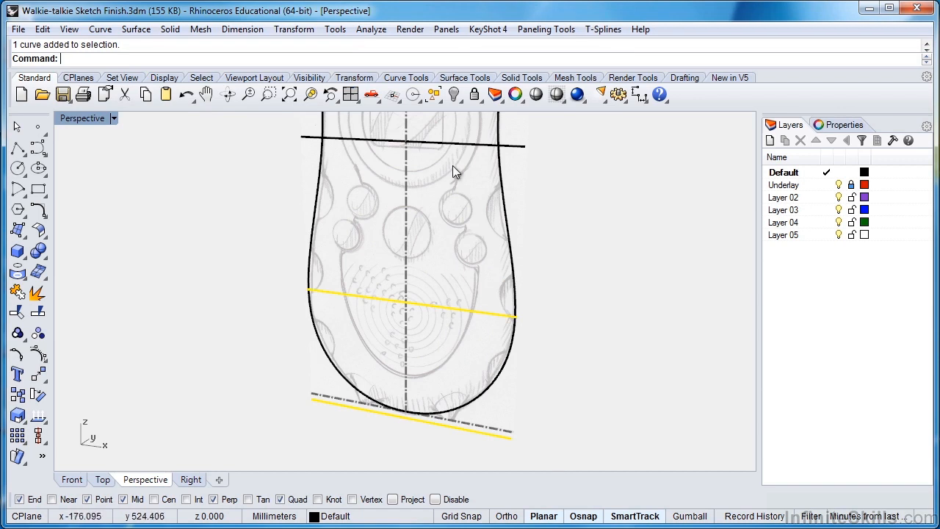
shift+click(445, 144)
scroll(470, 379, down, 3)
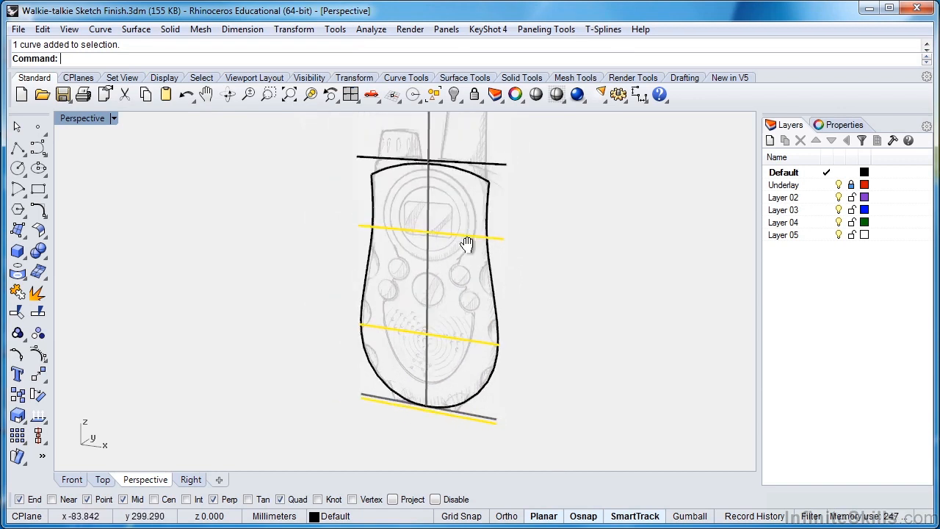
scroll(473, 234, up, 2)
shift+click(480, 233)
scroll(507, 201, down, 3)
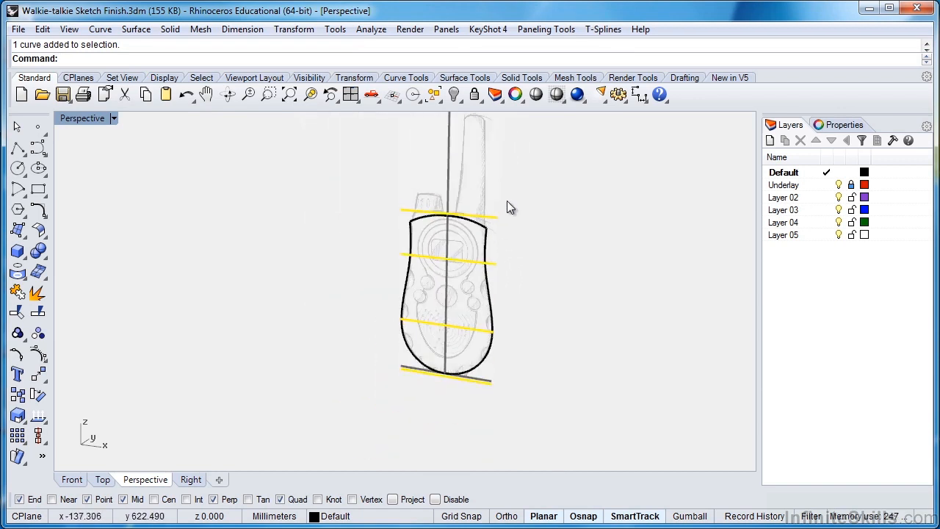
scroll(511, 317, up, 2)
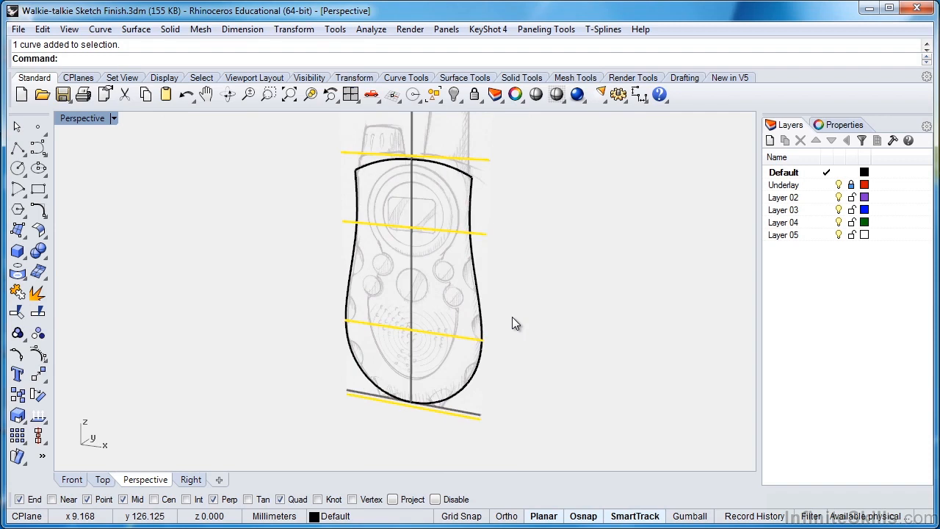
key(Escape)
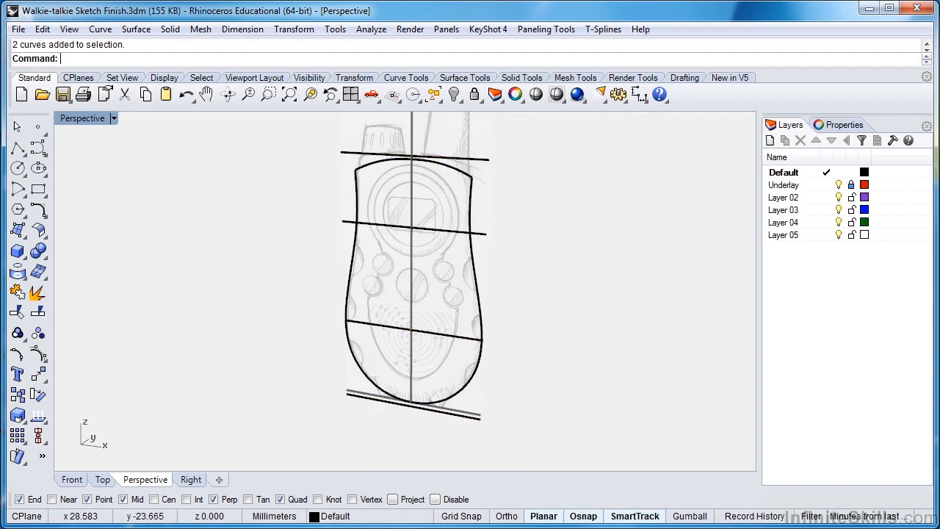
Set the Top view to Shaded display, hide its grid and frame the horizontal curves
click(103, 481)
scroll(365, 324, down, 5)
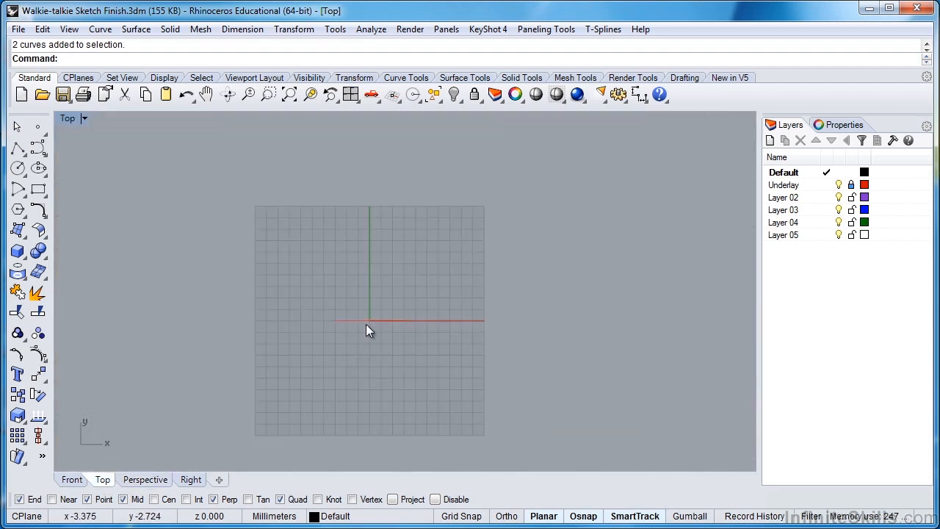
scroll(365, 324, up, 3)
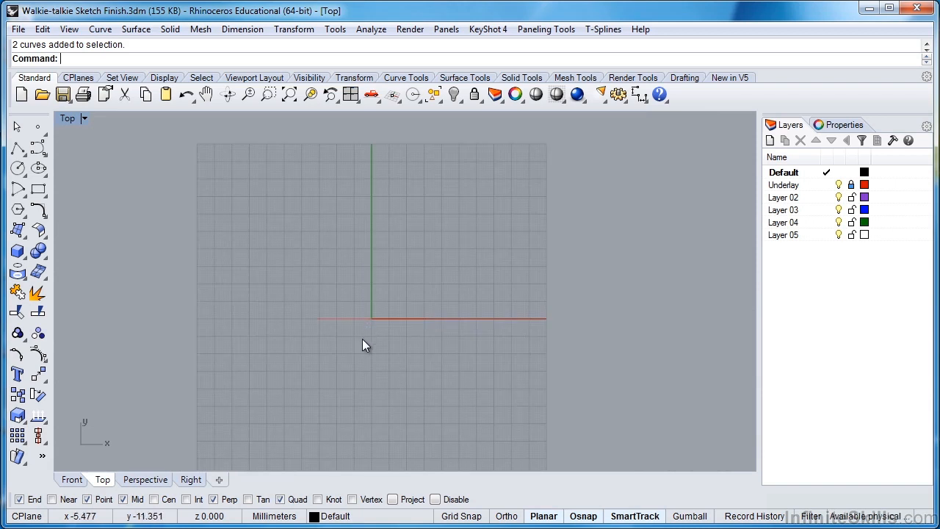
key(ctrl+alt+s)
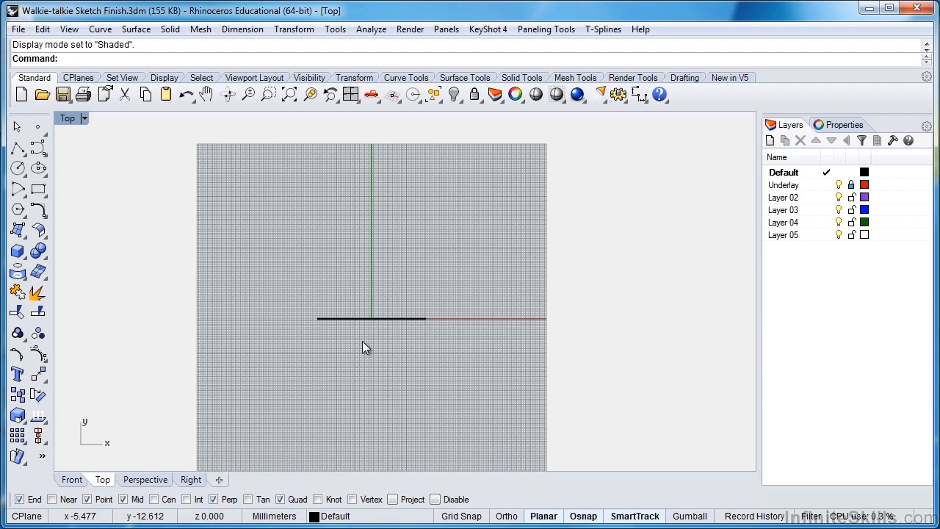
key(F7)
scroll(350, 339, up, 4)
right_drag(459, 313, 416, 325)
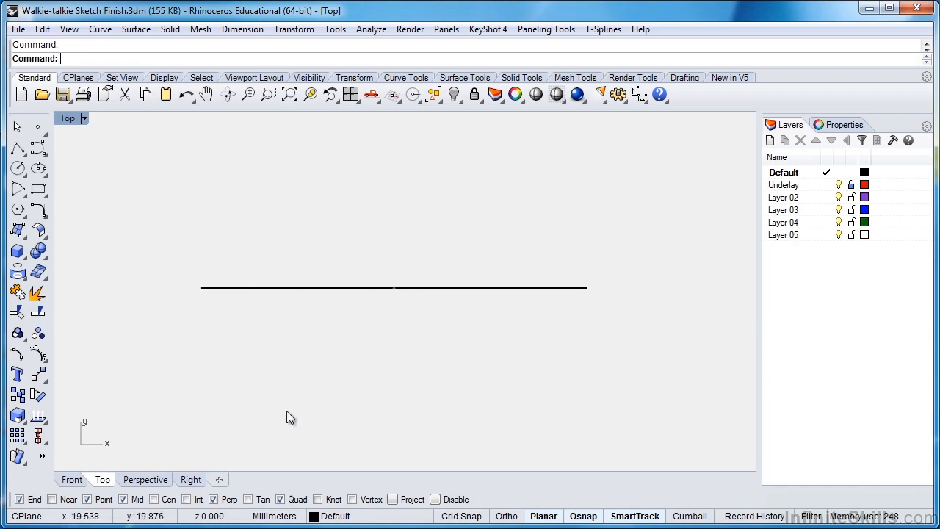
Show the control points of the two inner horizontal curves that cross the body
click(150, 479)
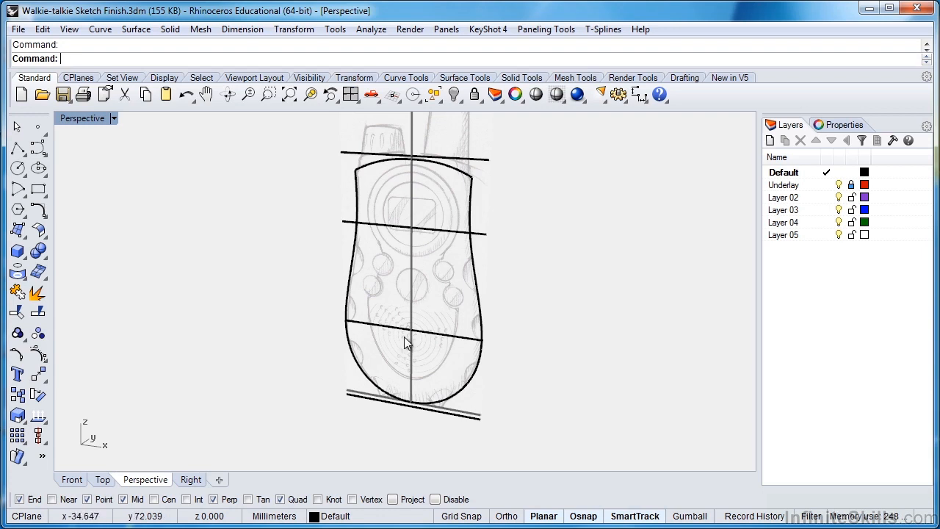
click(428, 333)
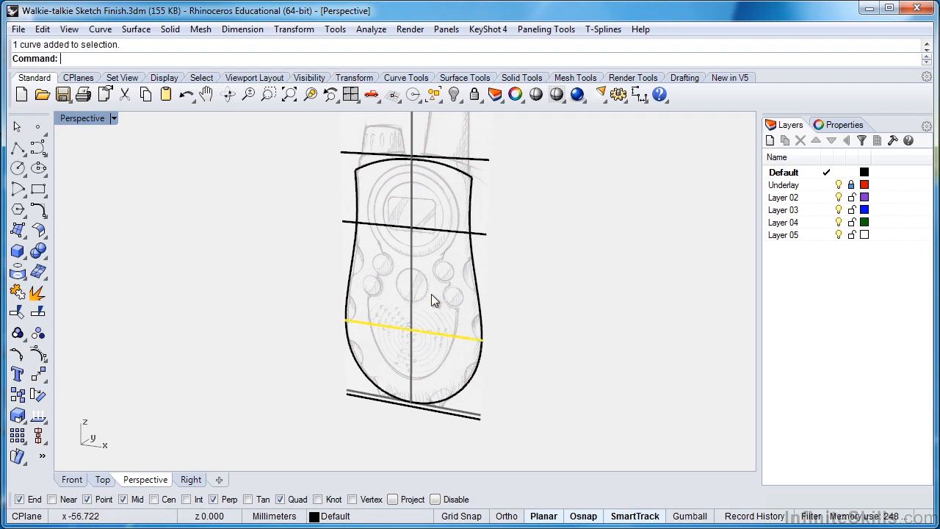
shift+click(432, 230)
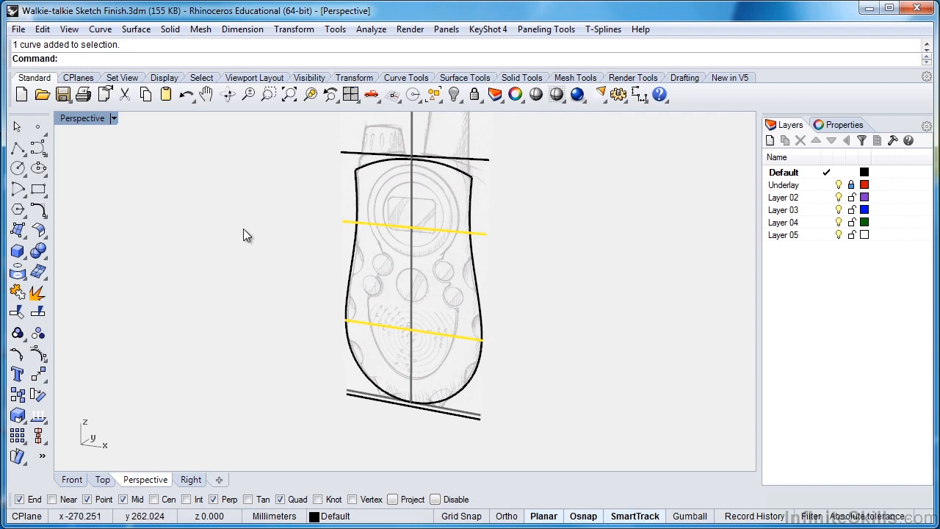
key(F10)
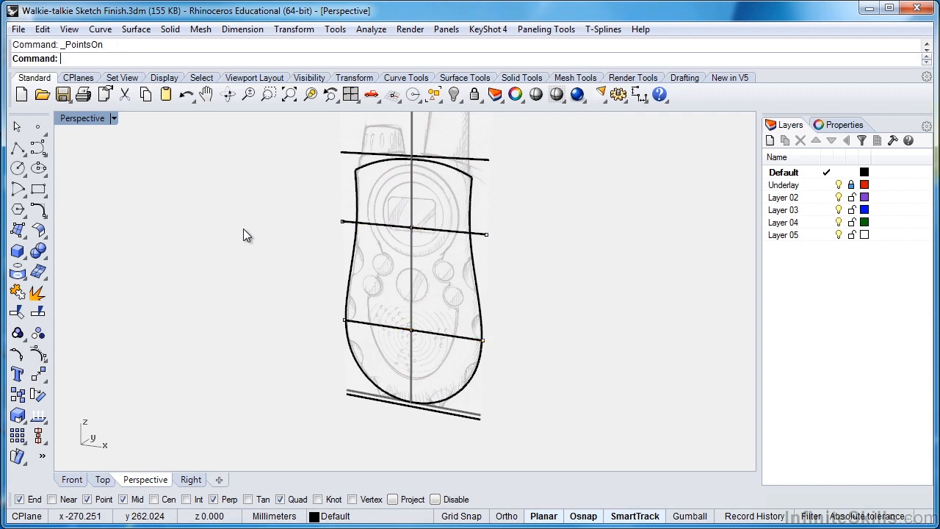
click(103, 479)
scroll(244, 328, up, 1)
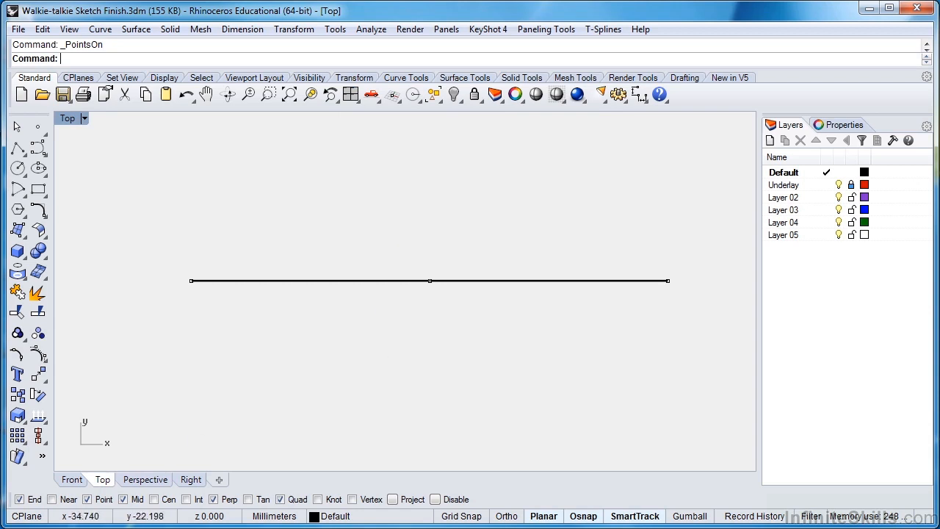
drag(399, 242, 487, 335)
click(137, 480)
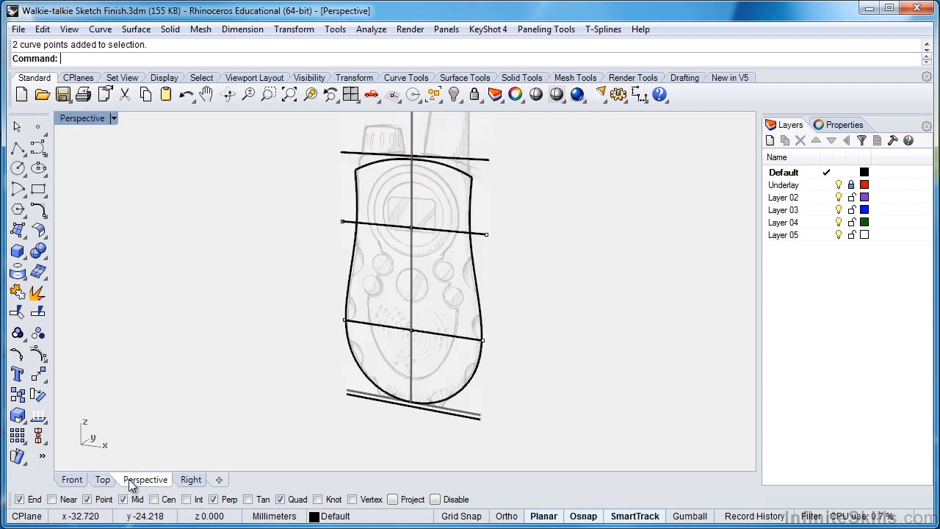
Select the middle control points of both inner horizontal curves in the Perspective view and turn on the Gumball
drag(400, 205, 436, 257)
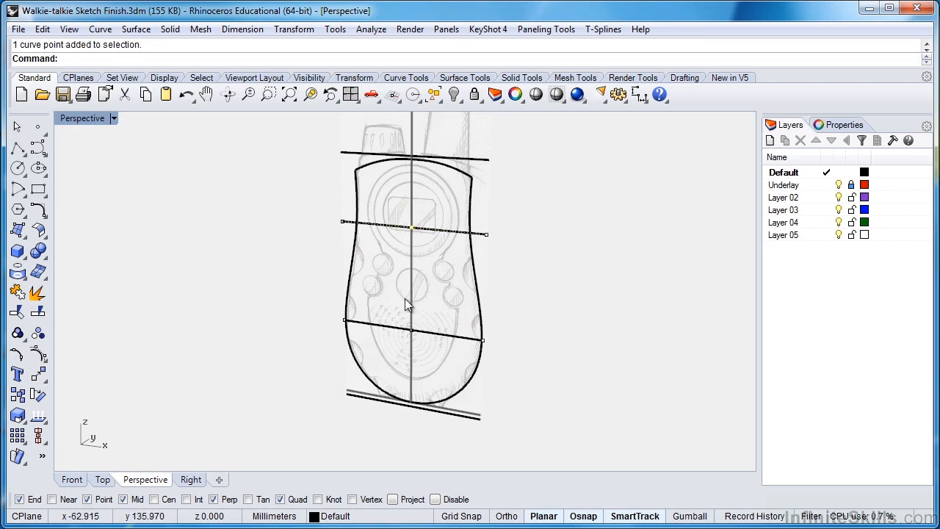
drag(393, 301, 429, 351)
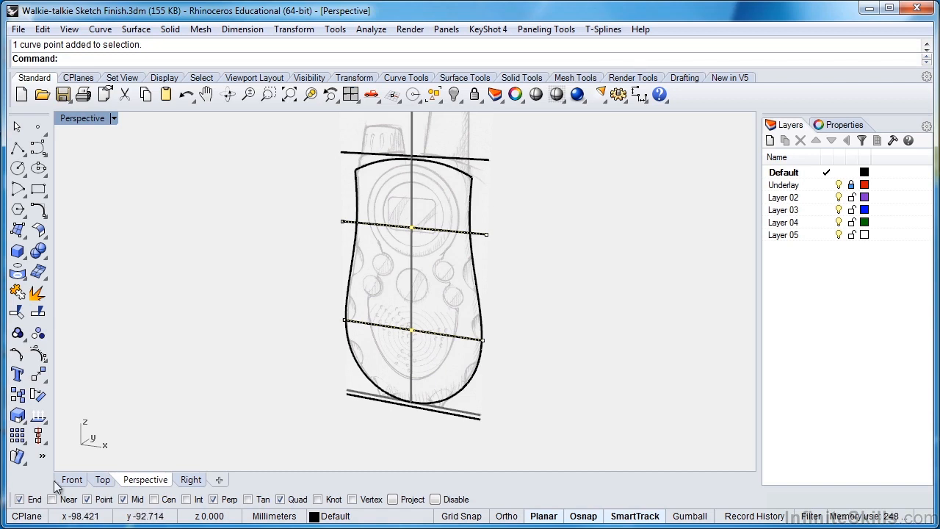
click(94, 479)
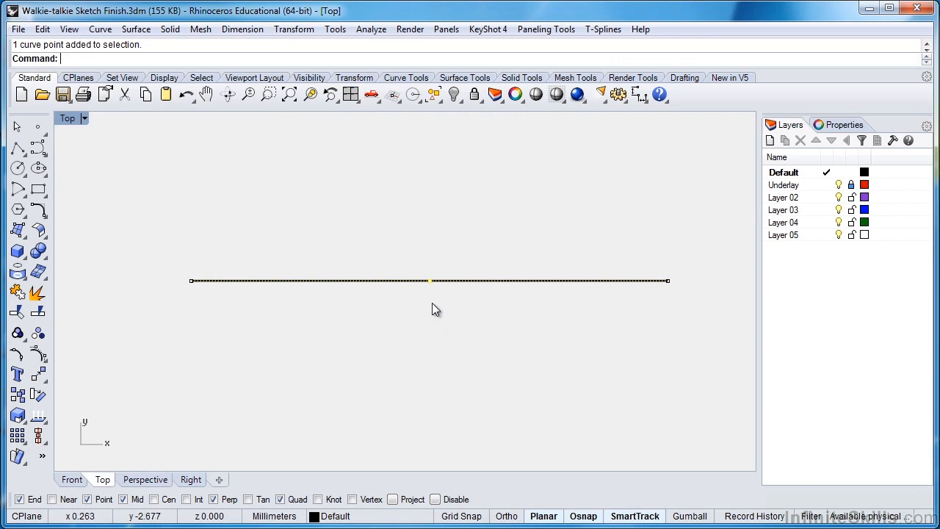
click(168, 479)
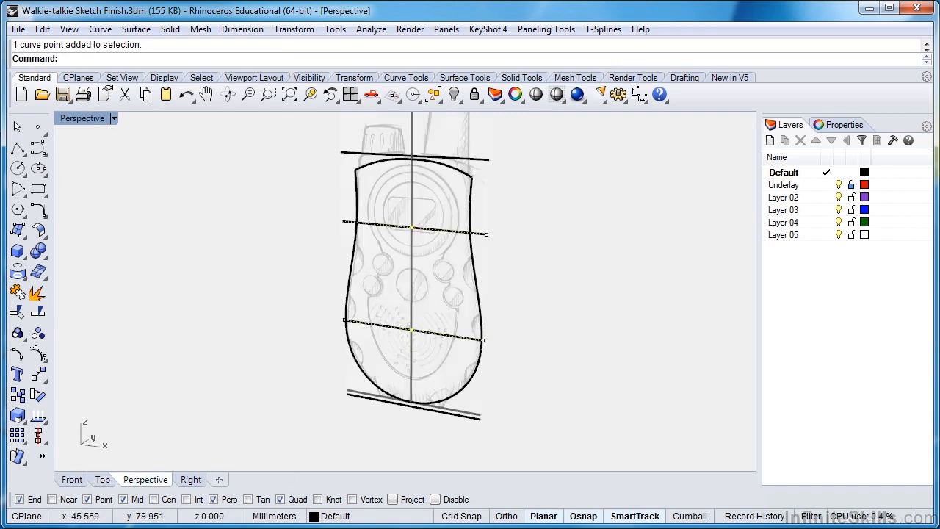
click(686, 519)
right_drag(645, 412, 549, 432)
scroll(434, 282, up, 7)
scroll(434, 282, down, 2)
right_drag(431, 308, 475, 334)
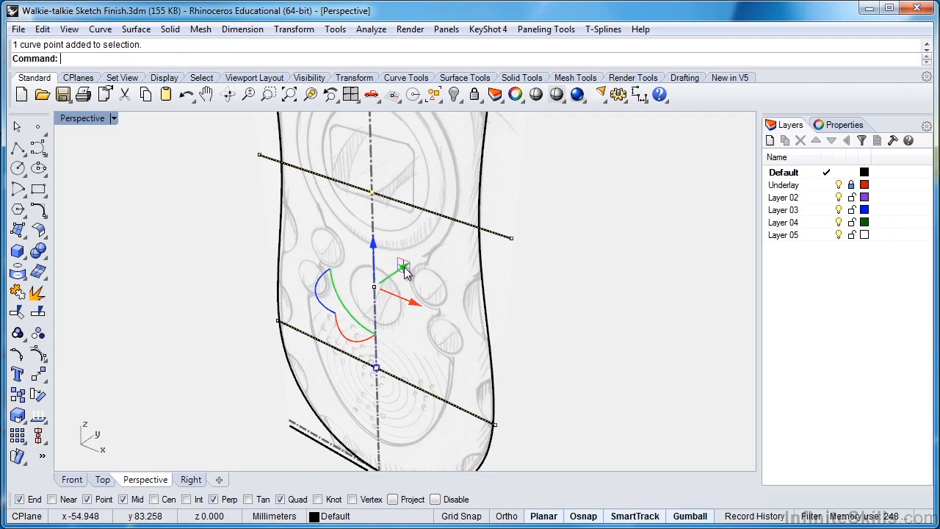
Move the two selected middle control points 1 mm toward the front, in the negative Y direction, and check the bow from above
drag(407, 269, 385, 275)
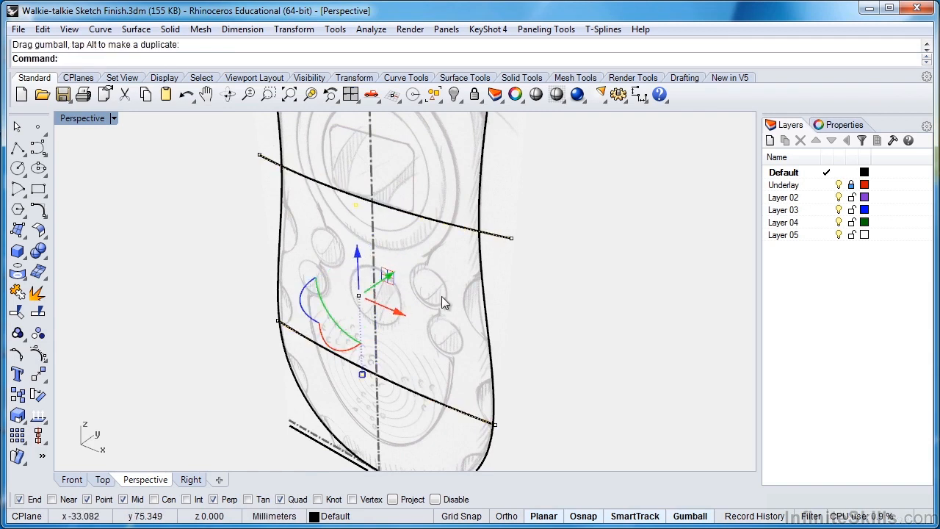
key(ctrl+z)
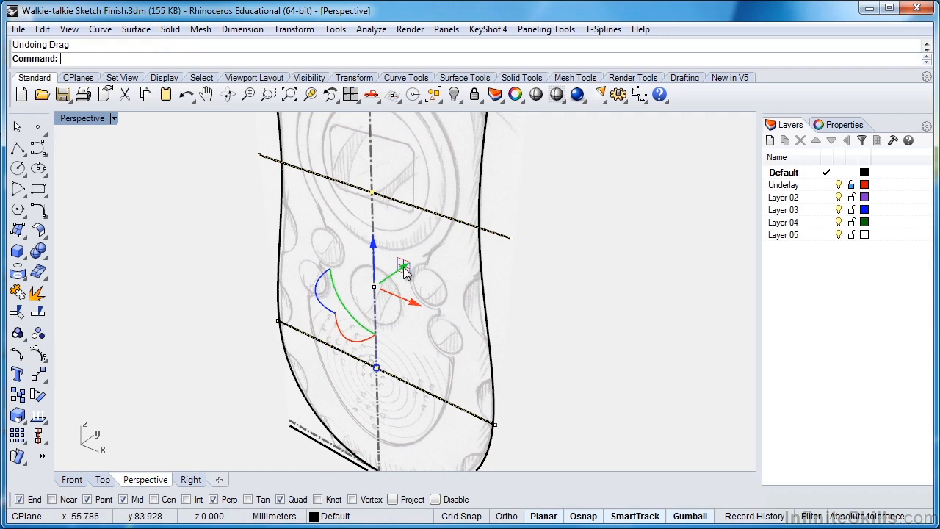
click(404, 269)
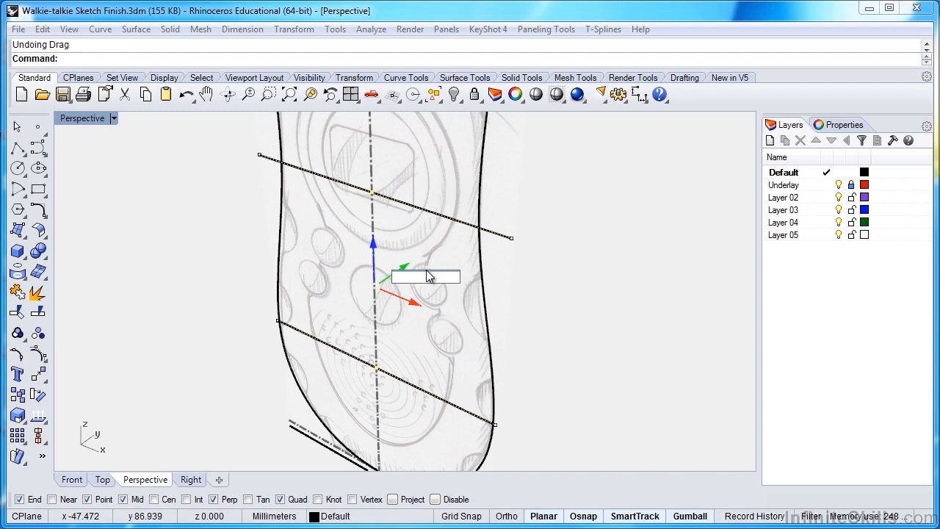
text(1)
key(Return)
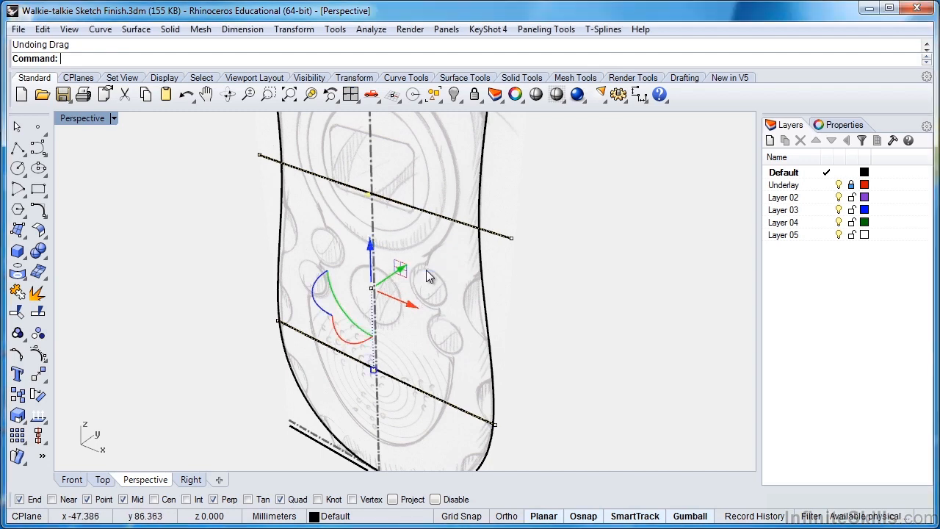
click(103, 479)
key(ctrl+z)
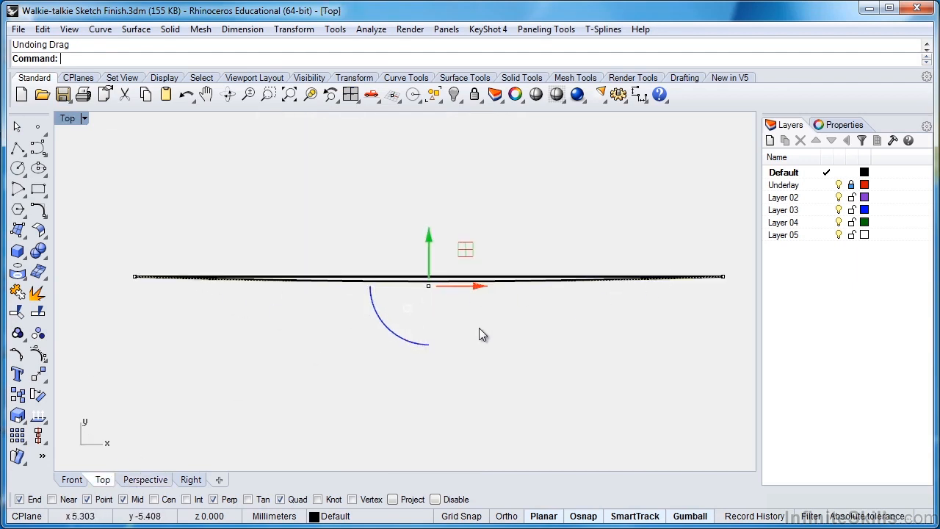
Move the same middle control points about 1 mm further forward along Y and compare both inner curves in the Top view
click(154, 480)
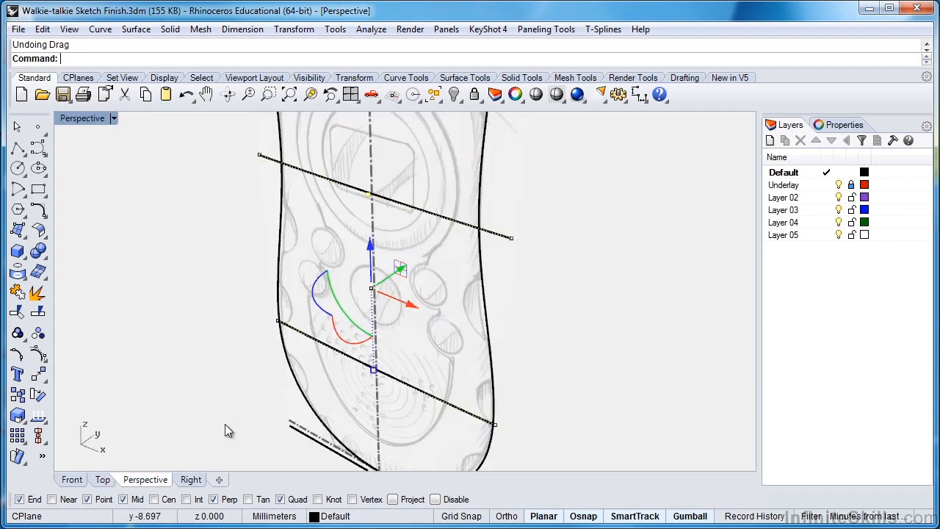
click(393, 274)
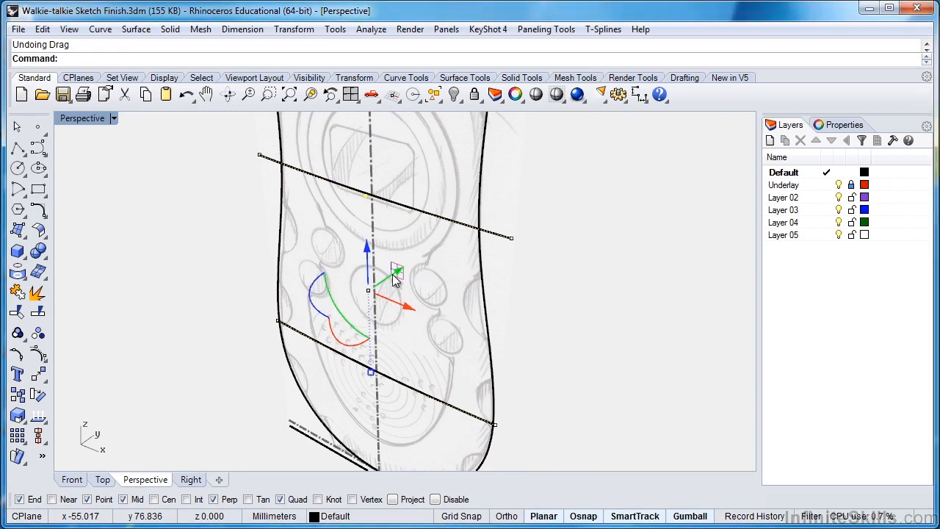
click(101, 479)
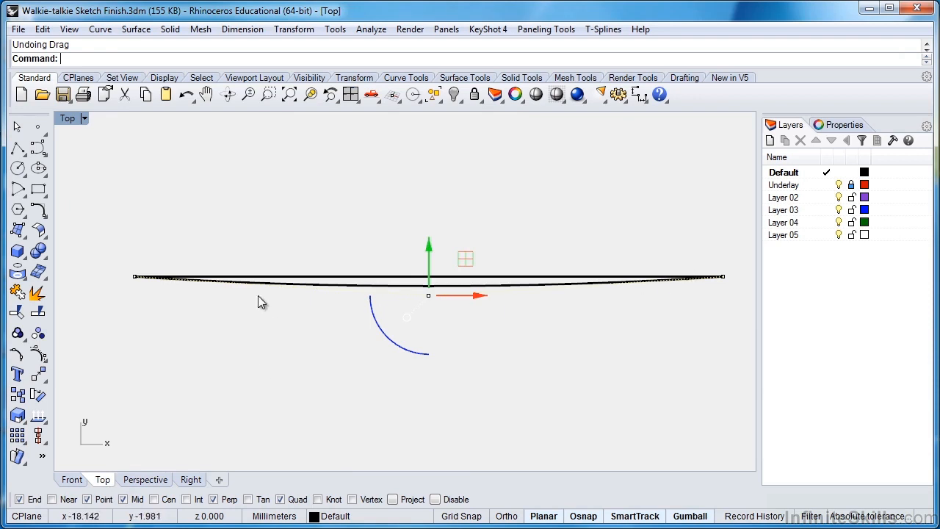
click(135, 478)
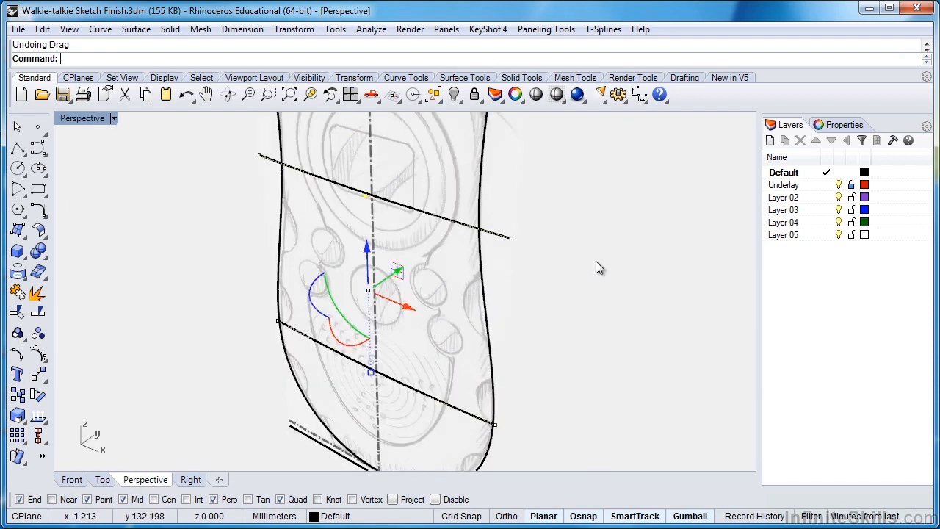
Deselect the middle points, hide the control points and inspect the bow of the inner curves from the side
scroll(601, 254, down, 2)
scroll(580, 271, down, 2)
mouse_move(571, 271)
right_down()
mouse_move(472, 304)
mouse_move(492, 324)
right_up()
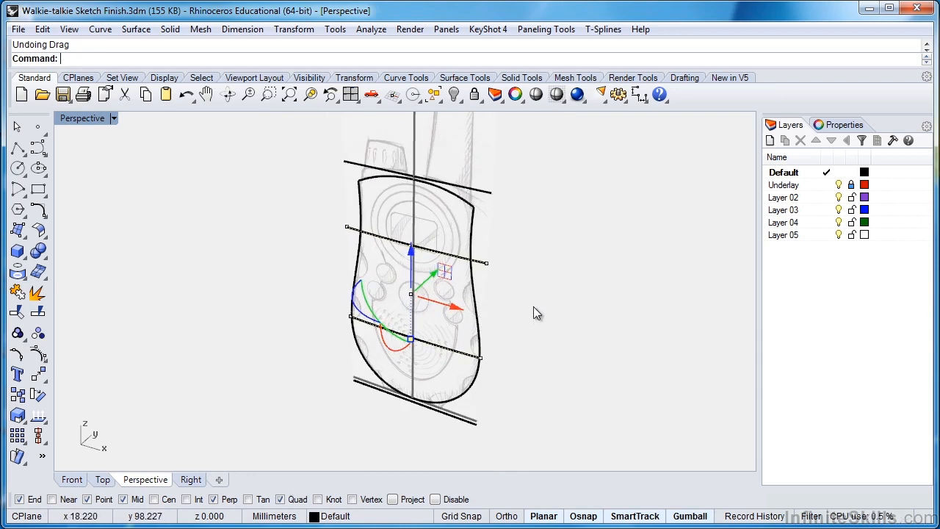
key(Escape)
mouse_move(531, 308)
right_down()
mouse_move(422, 313)
mouse_move(415, 290)
right_up()
scroll(398, 251, up, 5)
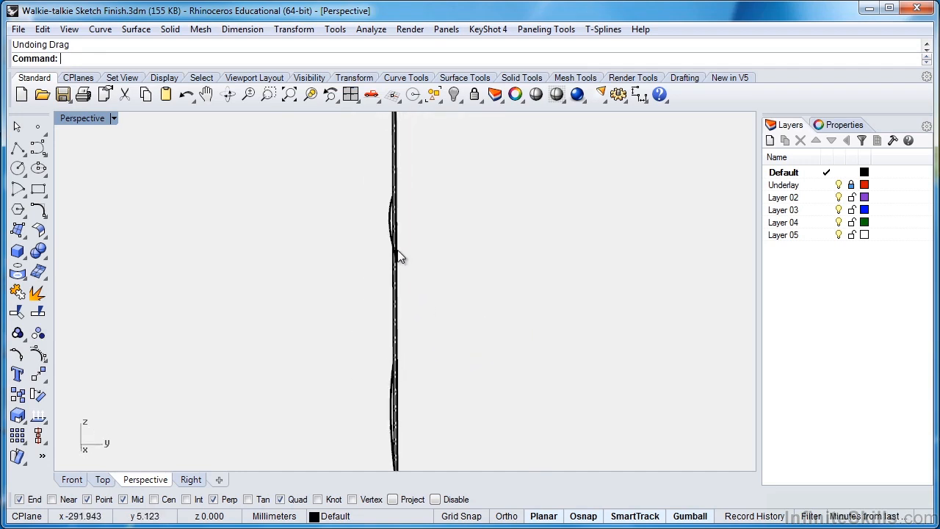
mouse_move(409, 252)
right_down()
mouse_move(416, 332)
mouse_move(507, 304)
mouse_move(515, 323)
mouse_move(500, 275)
mouse_move(508, 284)
mouse_move(365, 144)
mouse_move(493, 189)
mouse_move(400, 213)
mouse_move(399, 290)
mouse_move(462, 238)
mouse_move(442, 254)
mouse_move(463, 301)
right_up()
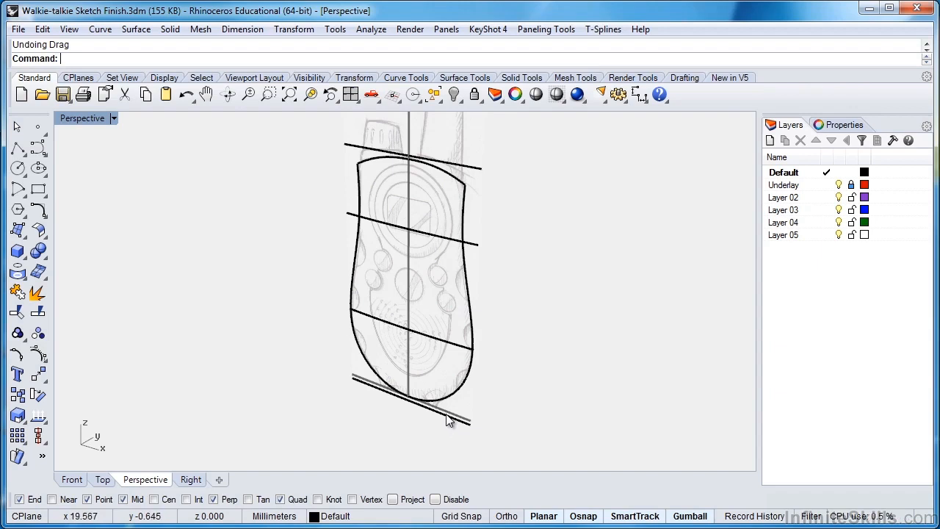
Examine the two bowed inner curves and the lower end of the body outline against the straight lowest curve
click(422, 337)
click(423, 281)
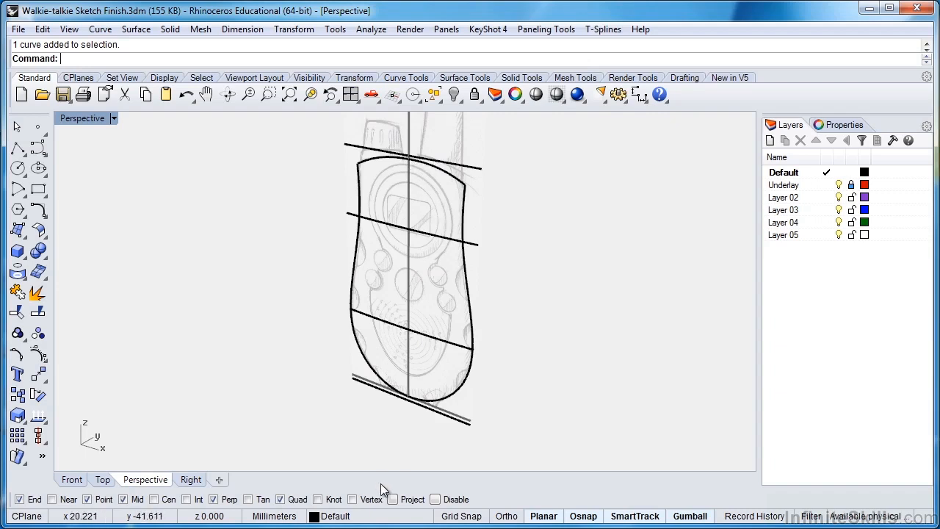
scroll(410, 402, up, 5)
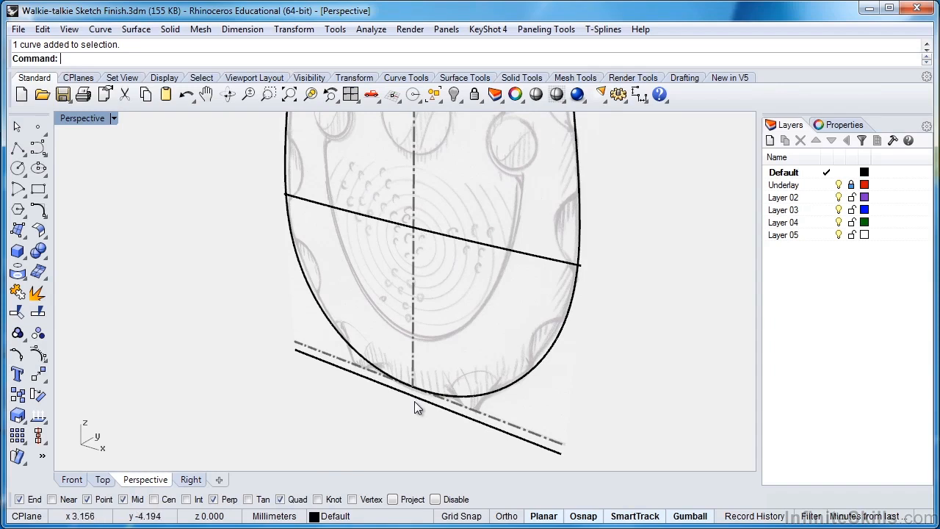
scroll(406, 412, down, 8)
mouse_move(393, 410)
right_down()
mouse_move(455, 391)
mouse_move(381, 339)
right_up()
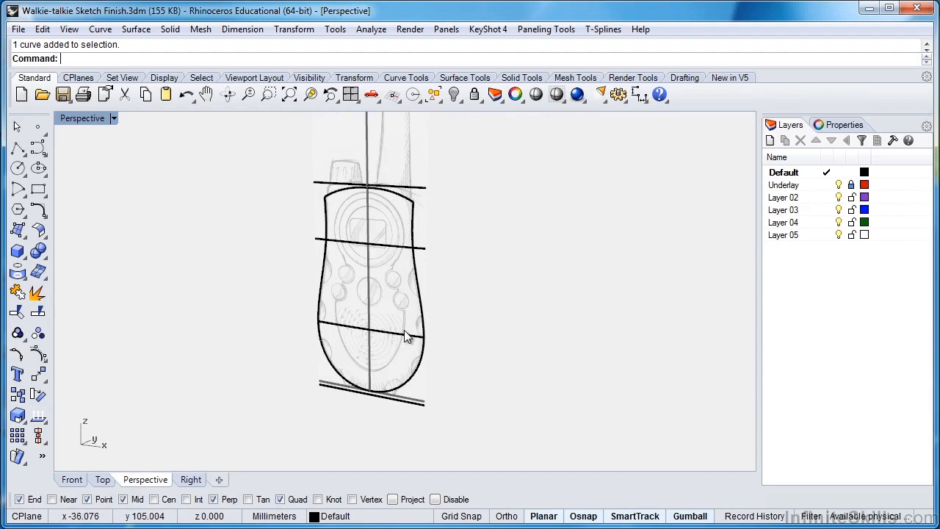